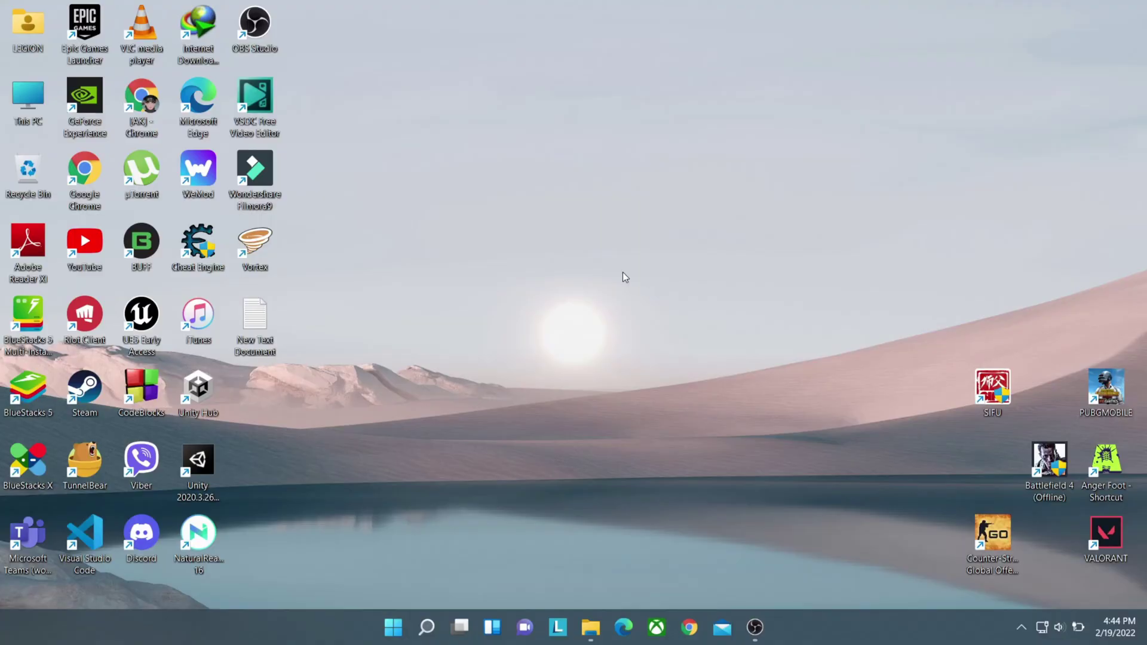
- Refresh the desktop, open Device Manager and expand Display adapters
right_click(618, 279)
click(663, 336)
click(393, 628)
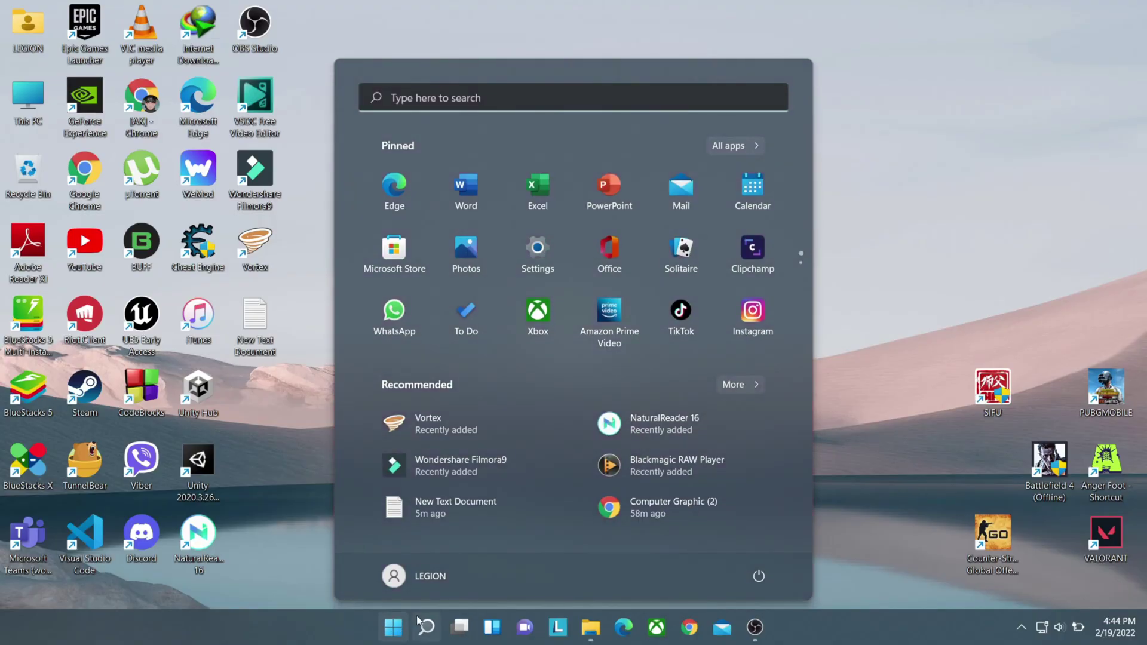
text(devic)
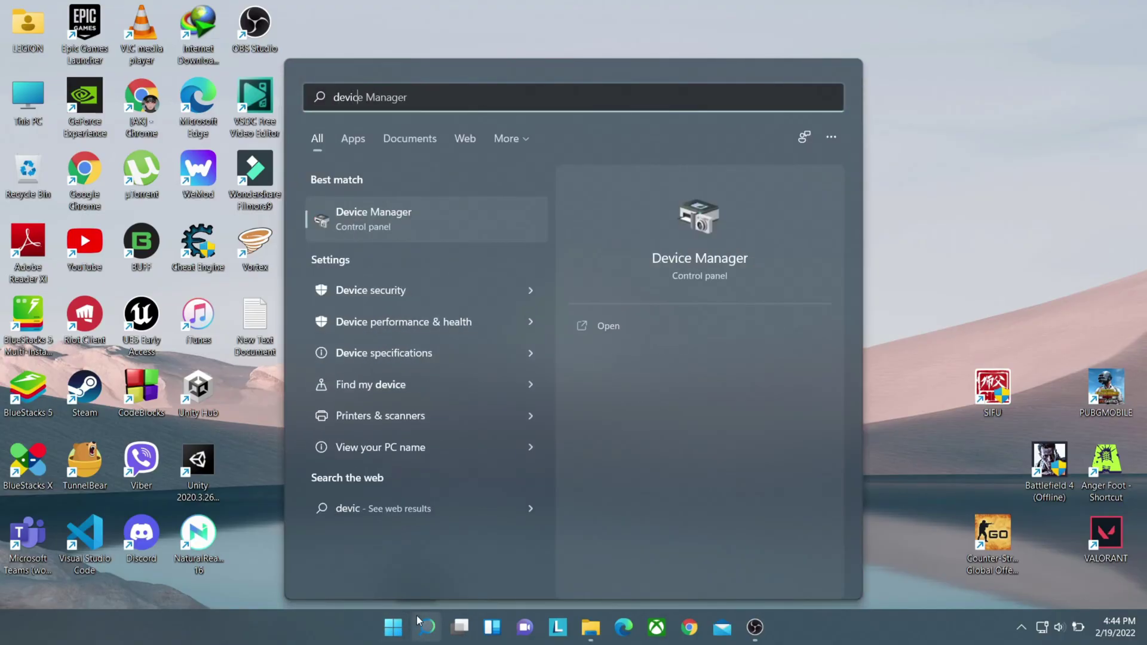
text(e)
click(398, 230)
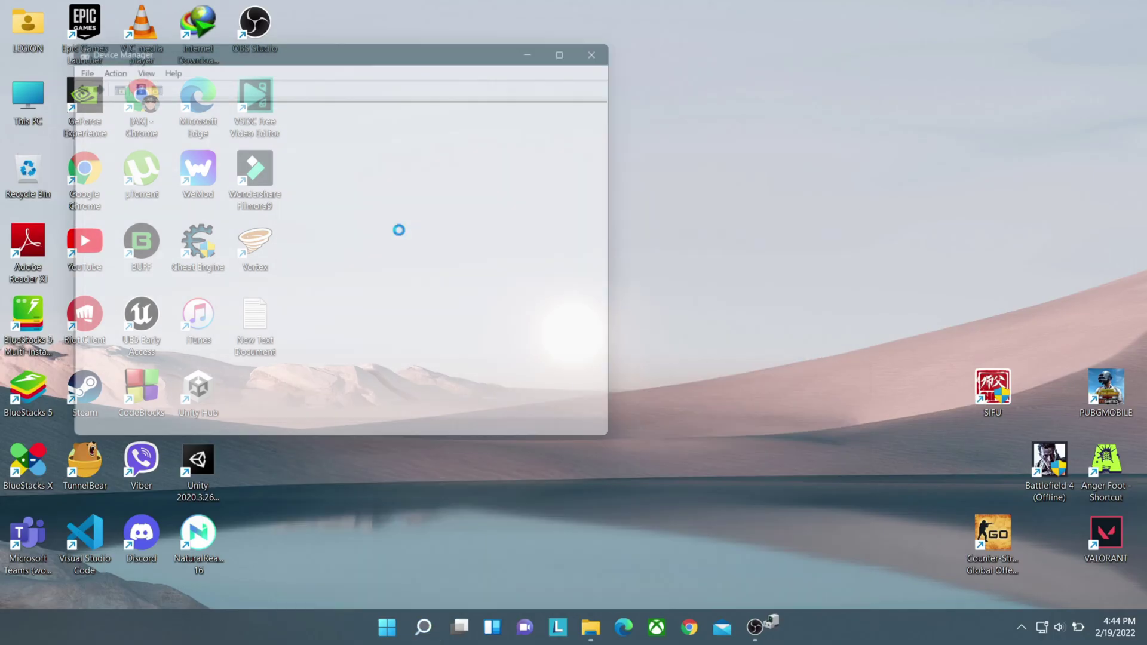
drag(410, 46, 748, 48)
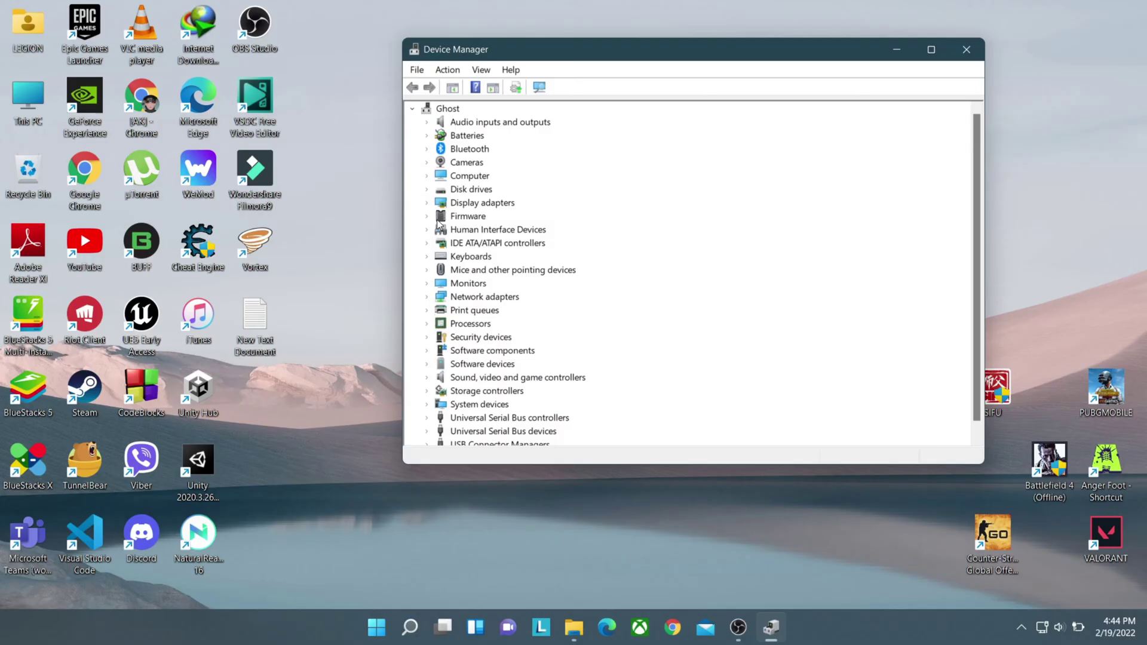
click(428, 203)
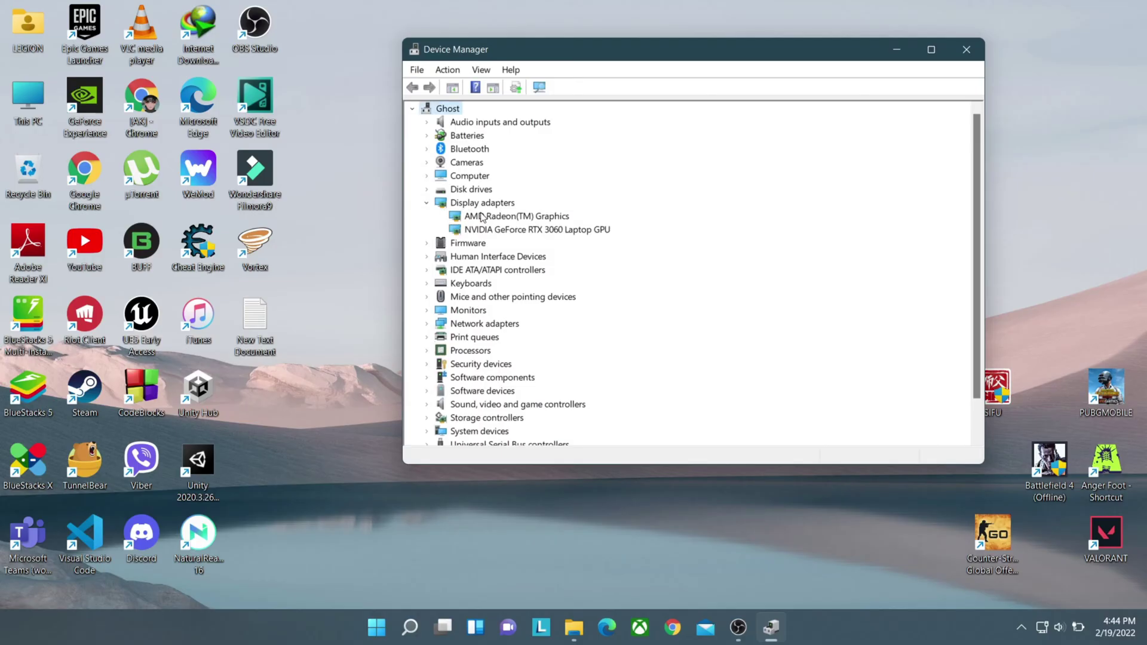
- Search automatically for an AMD Radeon driver update and close the result
right_click(515, 219)
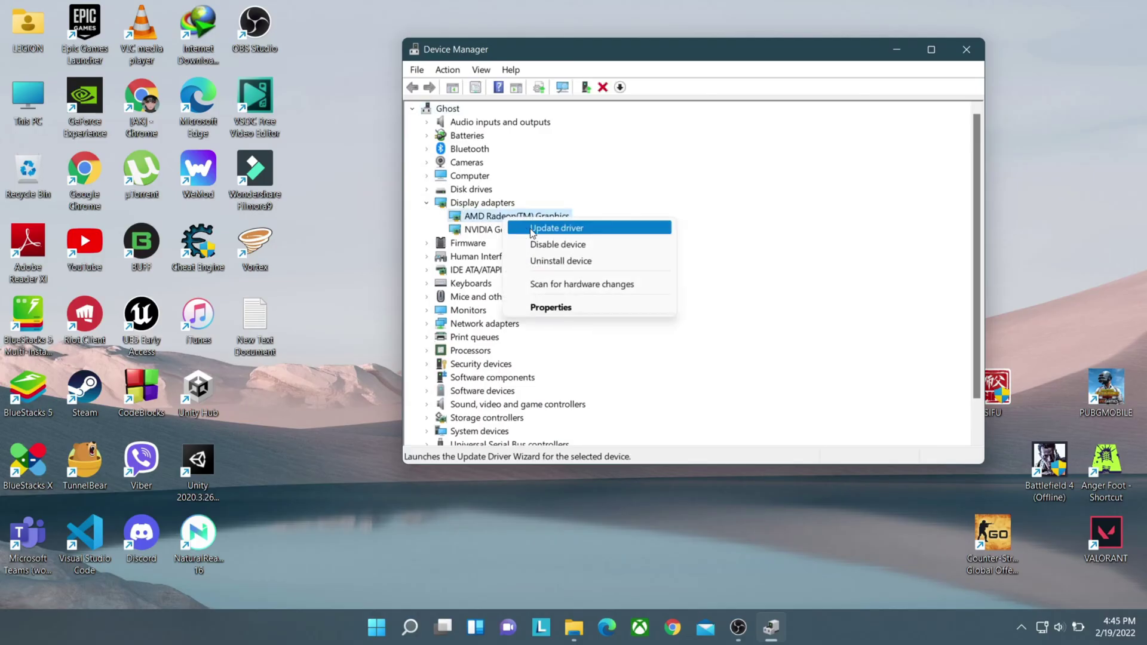
click(556, 227)
click(616, 232)
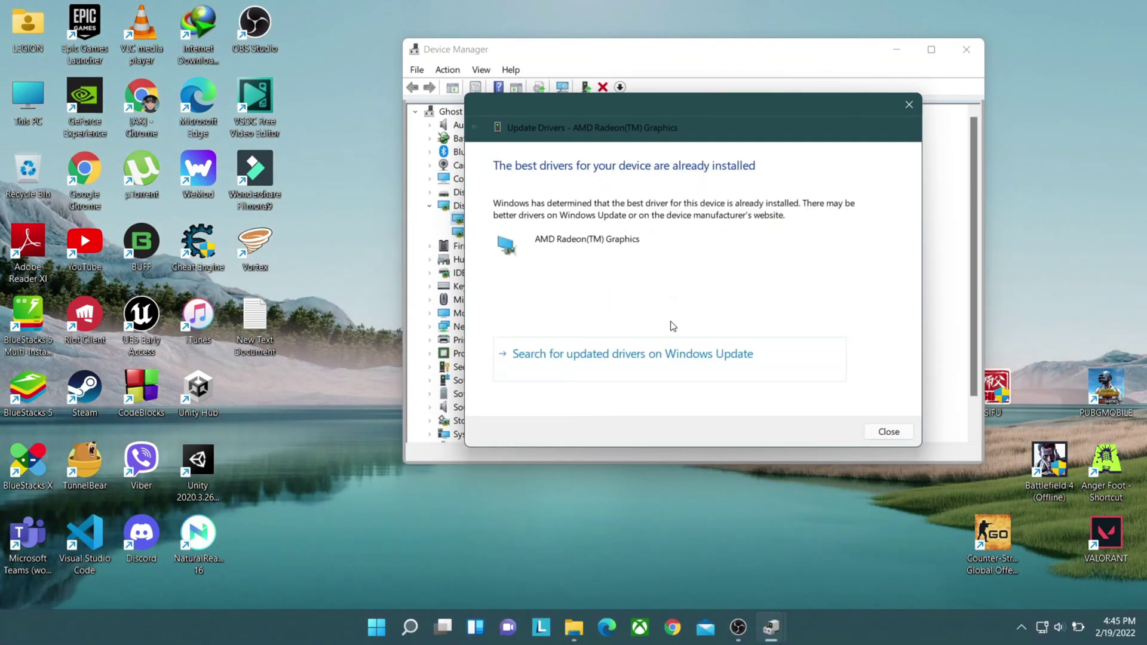
click(888, 433)
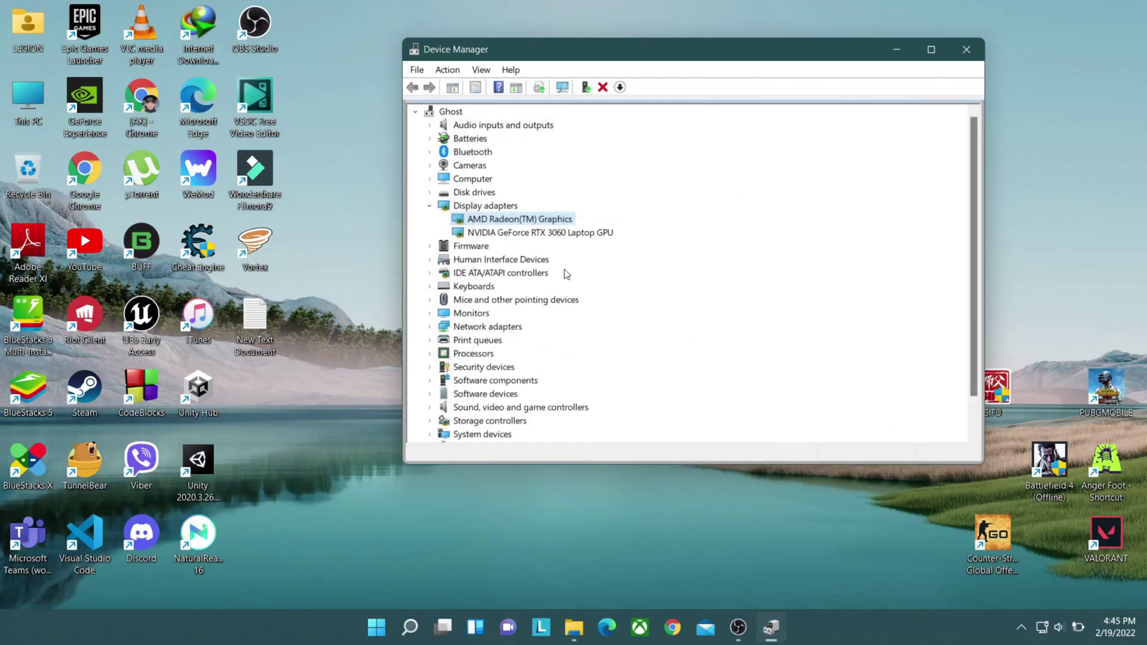
- Search automatically for an NVIDIA RTX 3060 driver update, then collapse Display adapters
right_click(531, 235)
click(559, 240)
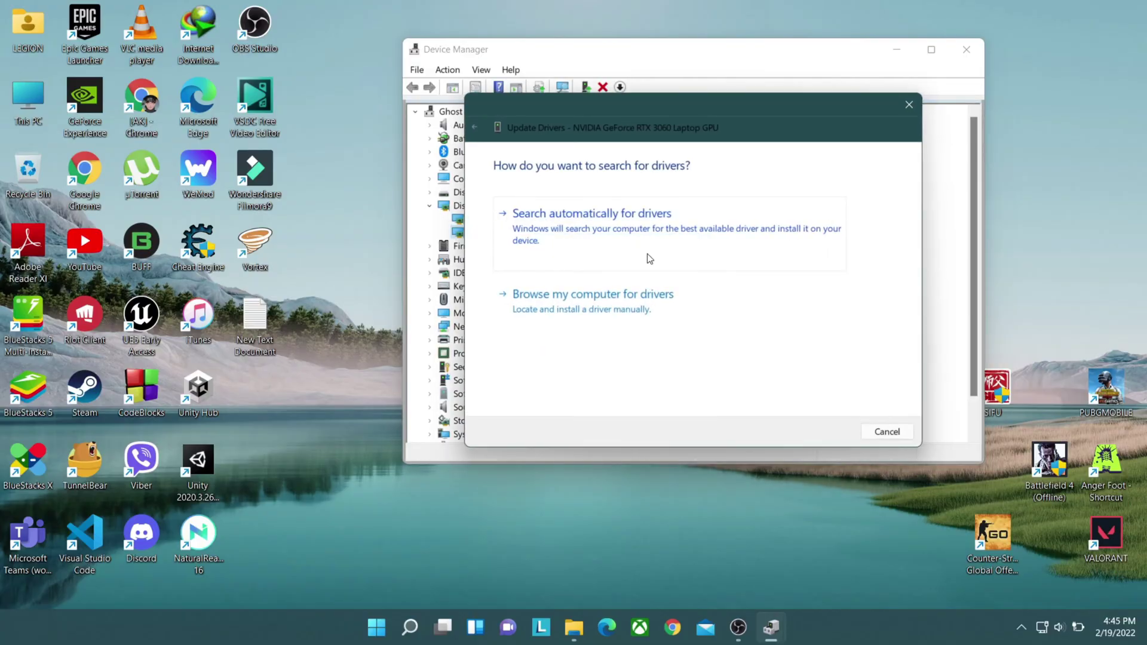
click(646, 260)
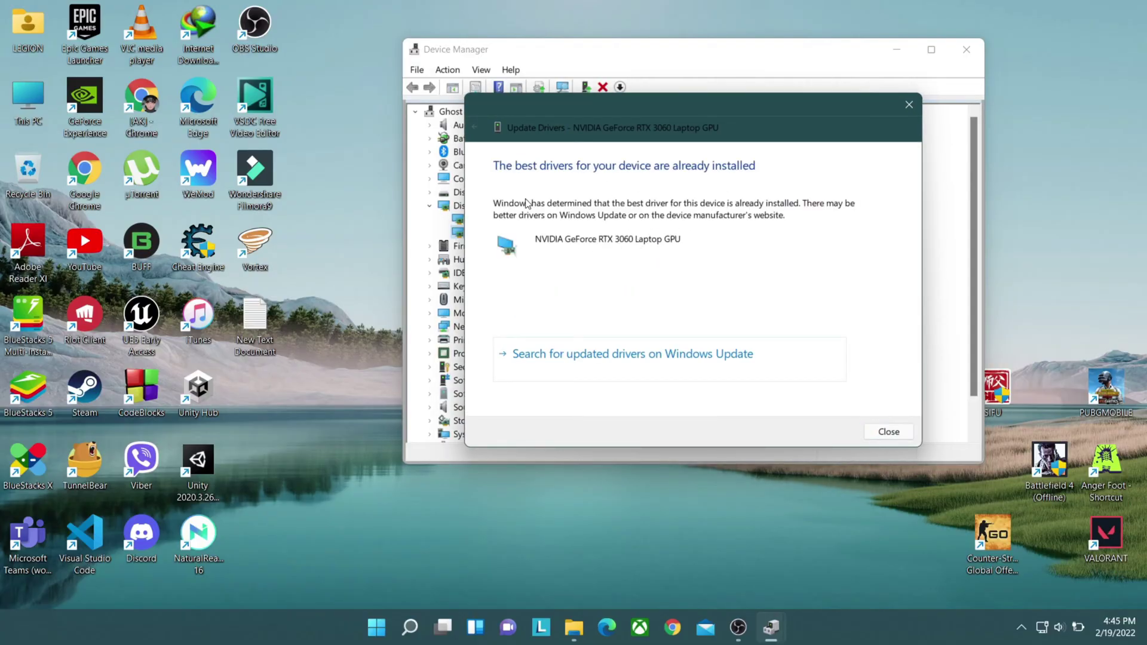
click(888, 433)
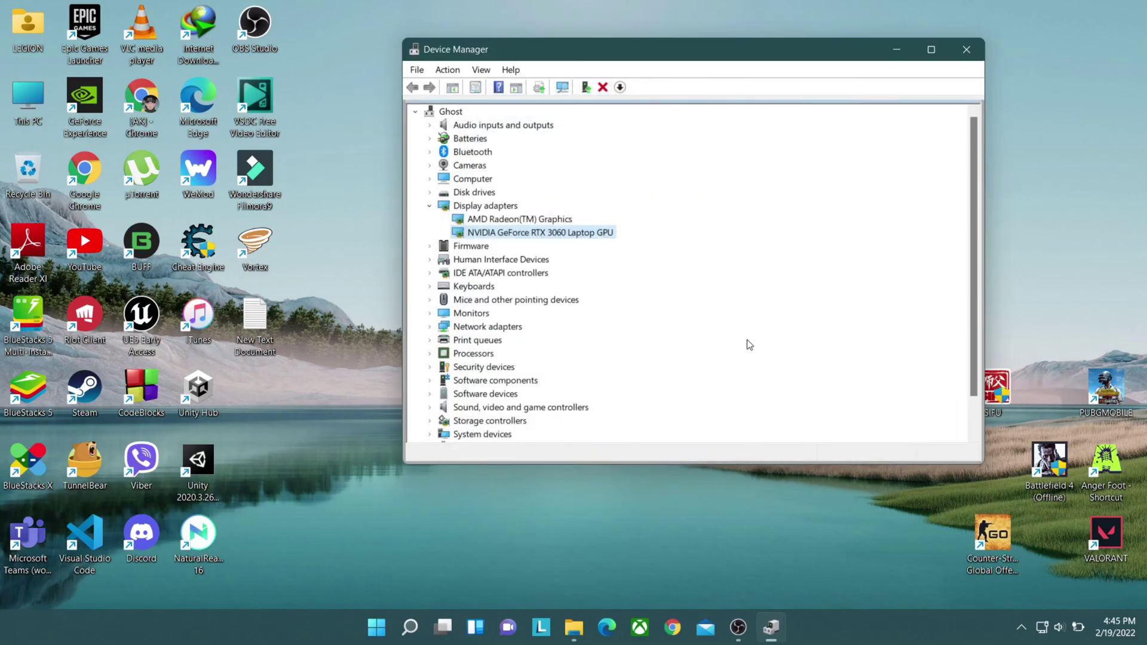
click(430, 206)
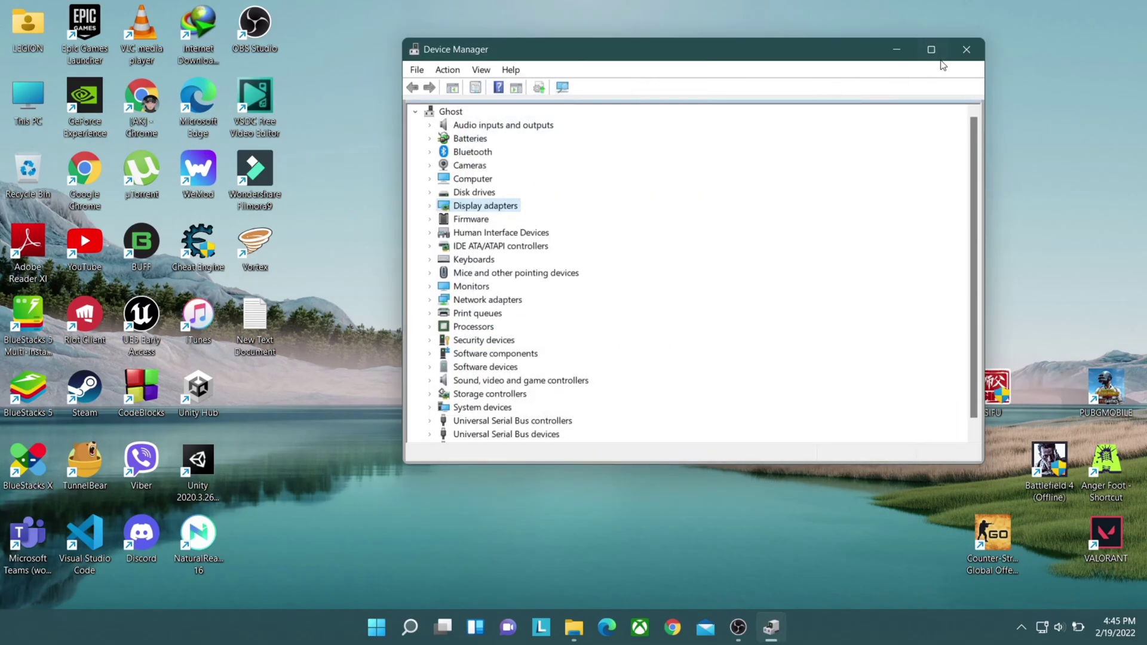
- Close Device Manager and view the Xbox Game Bar page under Settings > Gaming
click(967, 50)
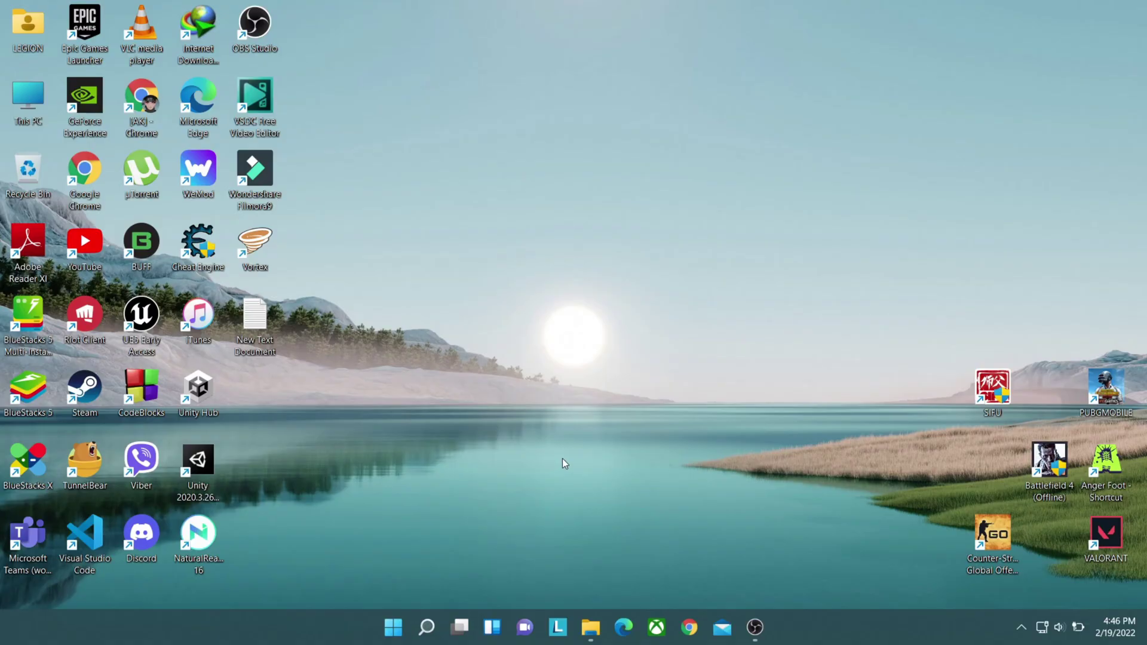
click(391, 632)
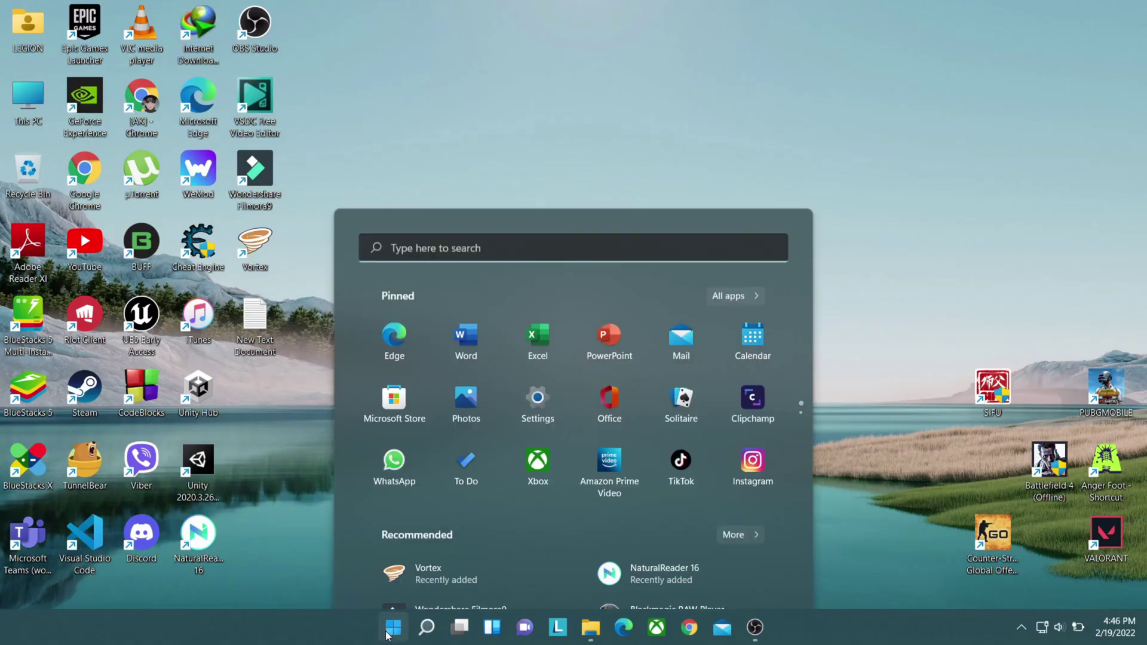
click(538, 255)
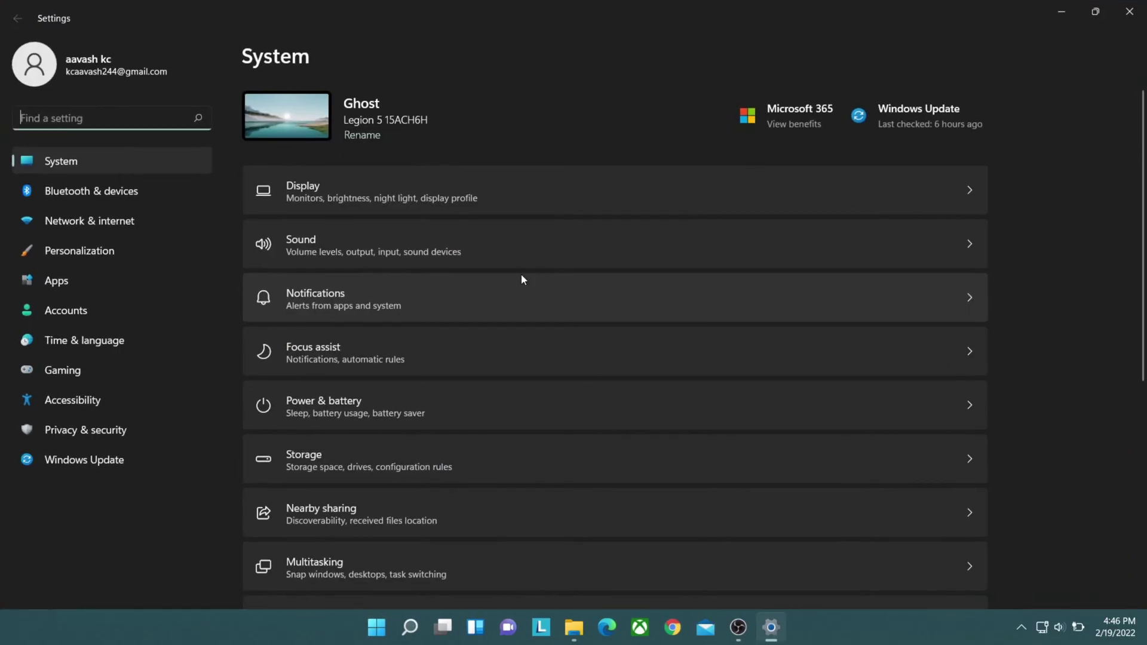
click(66, 374)
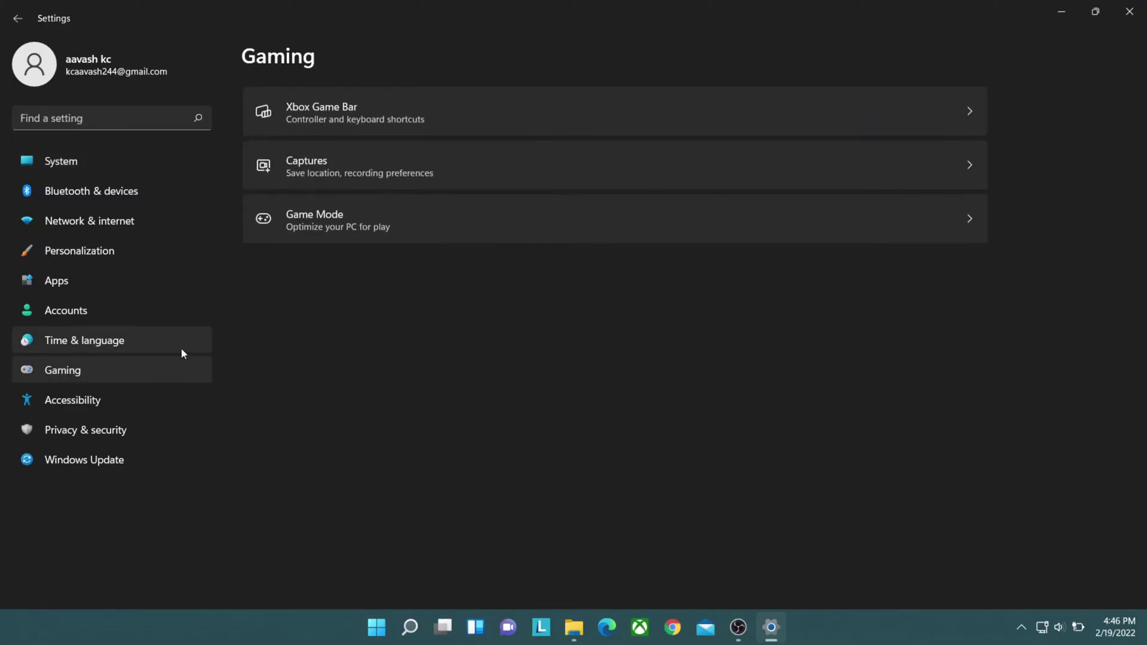
click(387, 120)
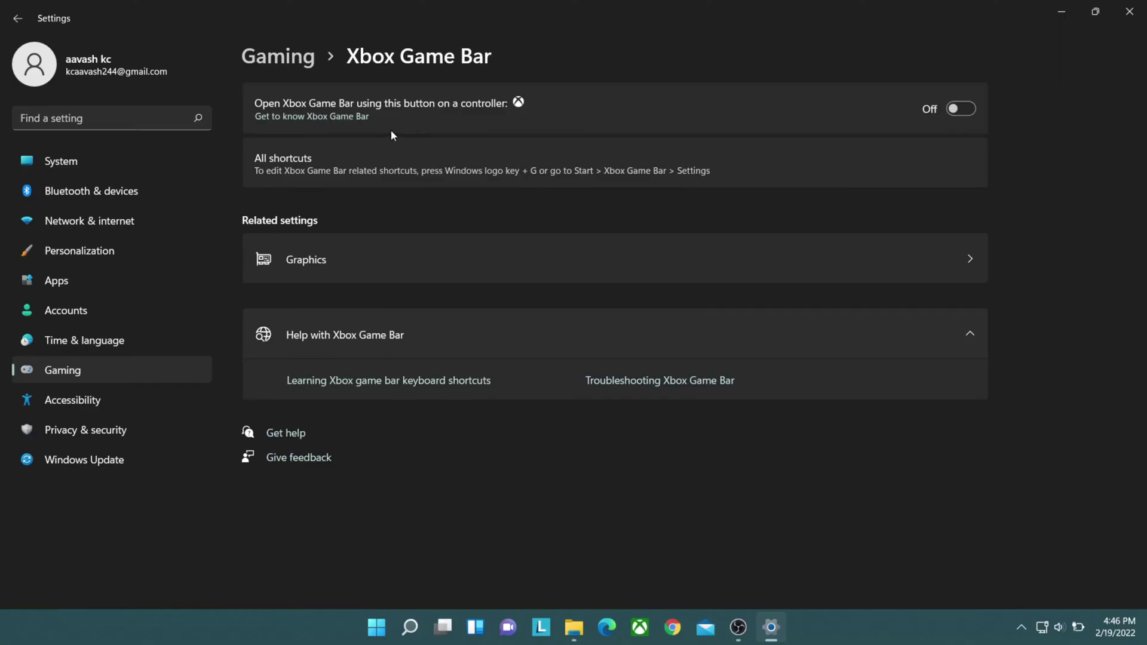
click(960, 109)
- Return to Gaming and confirm the Game Mode toggle is On
click(287, 53)
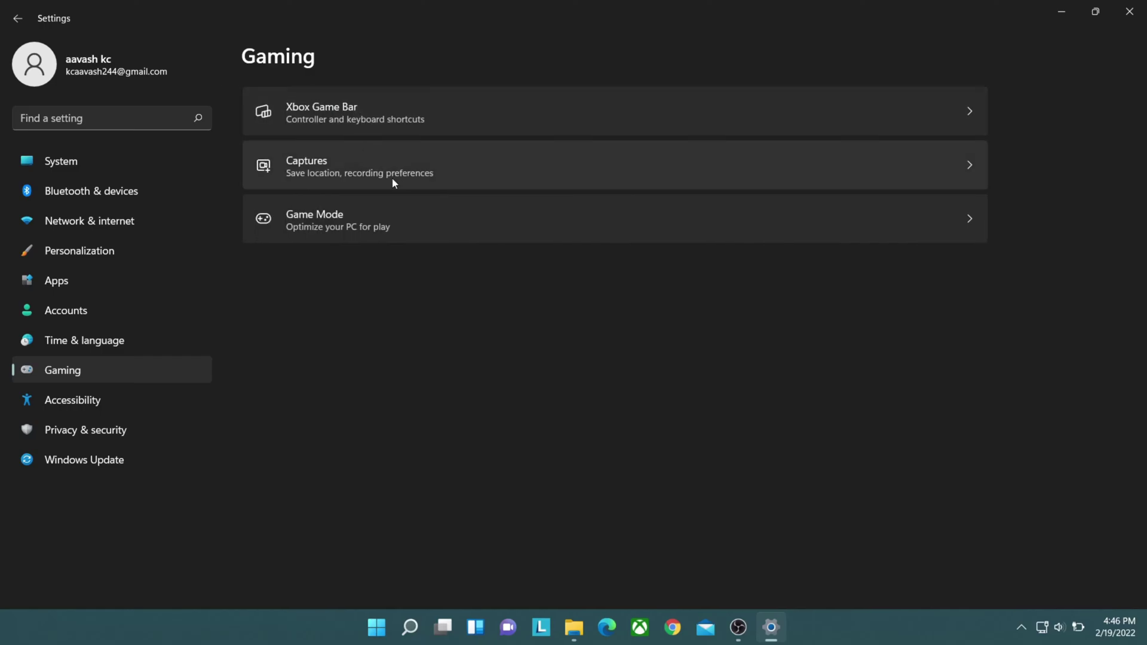
click(376, 224)
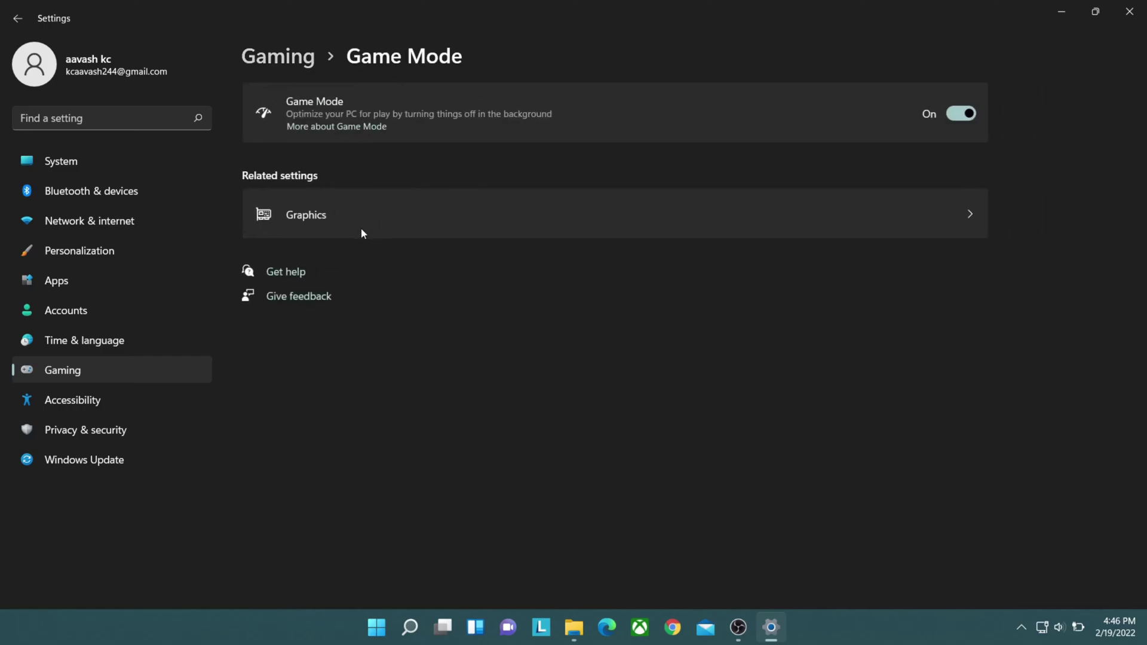
click(961, 115)
- Add the Sifu application to the per-app graphics settings list
click(468, 214)
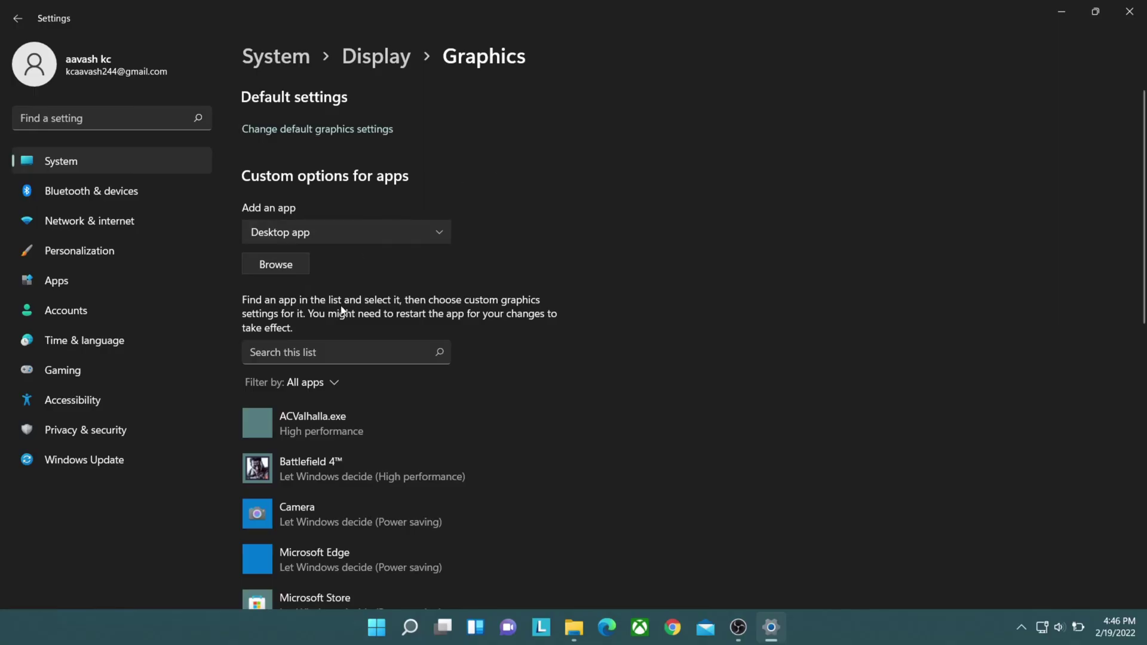
click(280, 266)
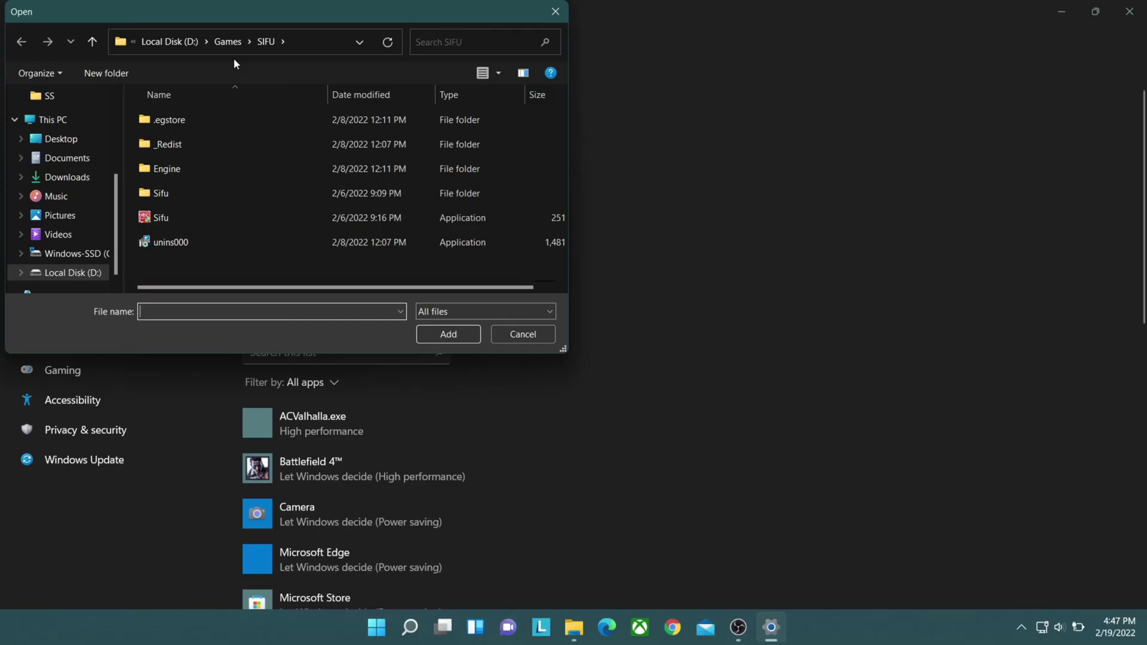
drag(243, 16, 496, 61)
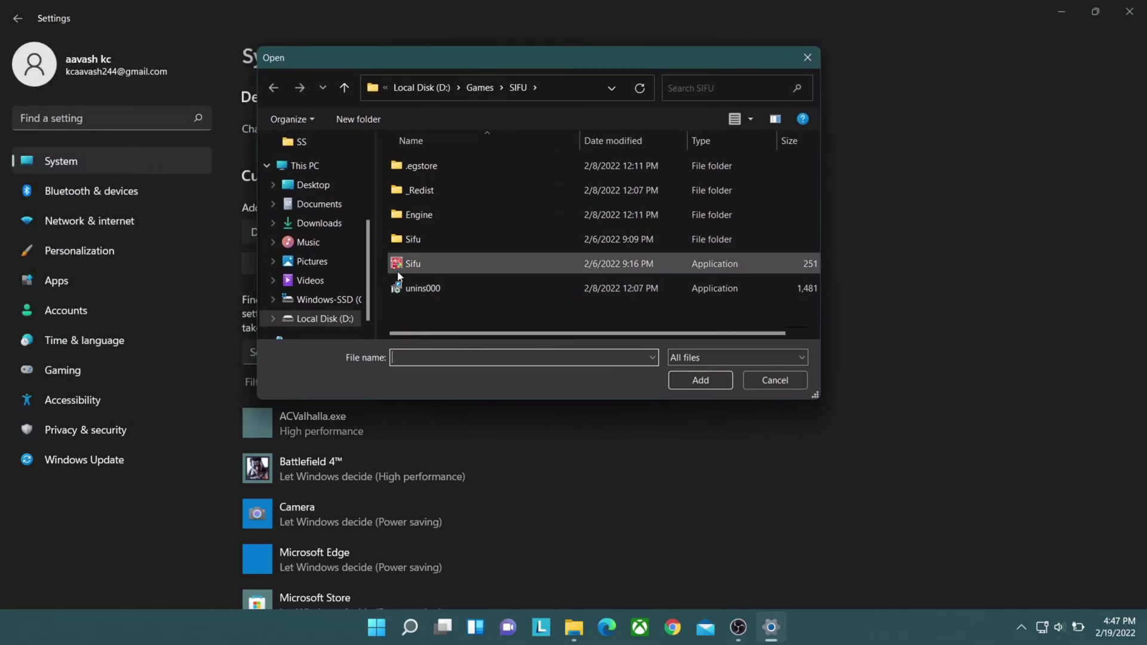
click(422, 263)
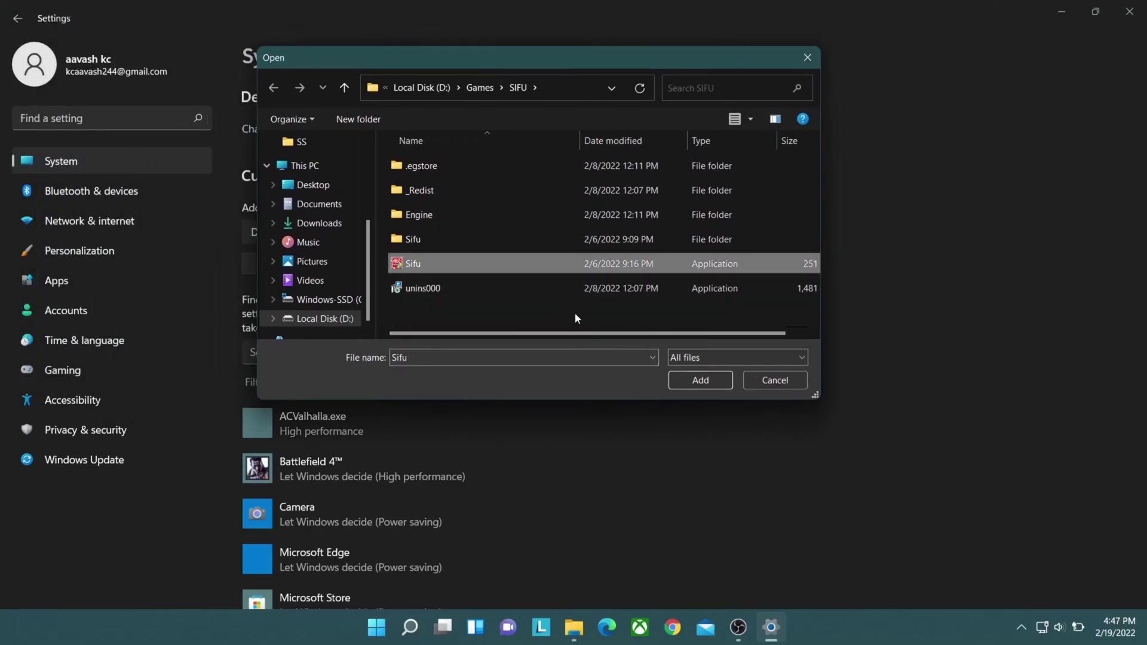
click(681, 377)
scroll(448, 360, down, 2)
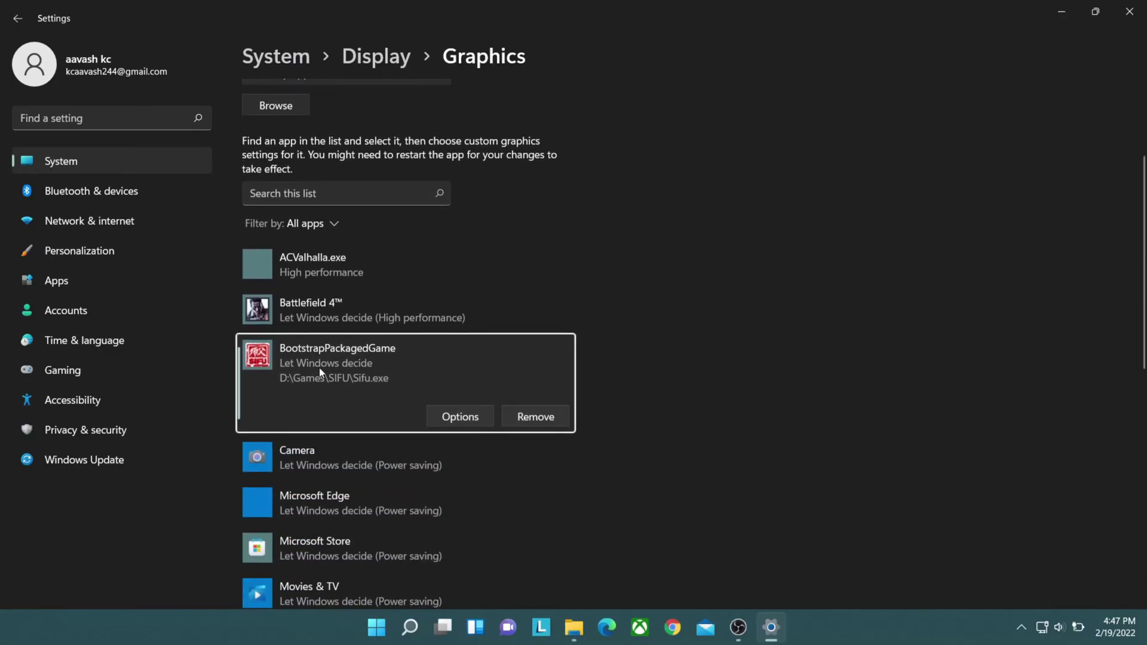
- Save Sifu's graphics preference as High performance and close Settings
click(461, 418)
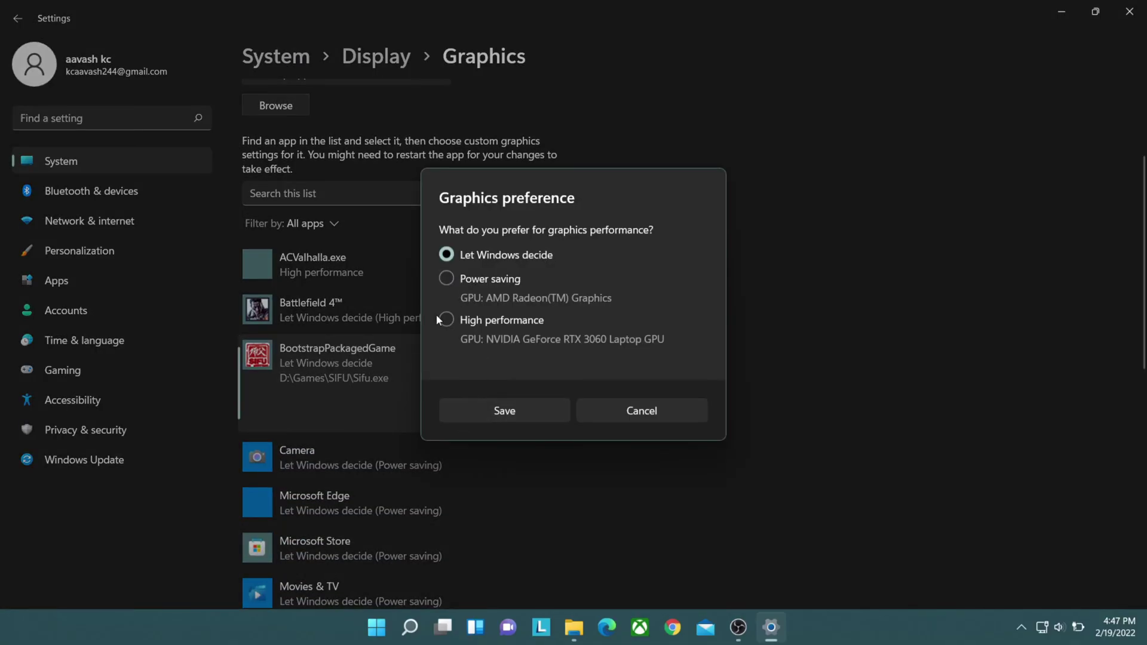
click(446, 320)
click(508, 416)
scroll(453, 377, down, 2)
scroll(421, 328, up, 2)
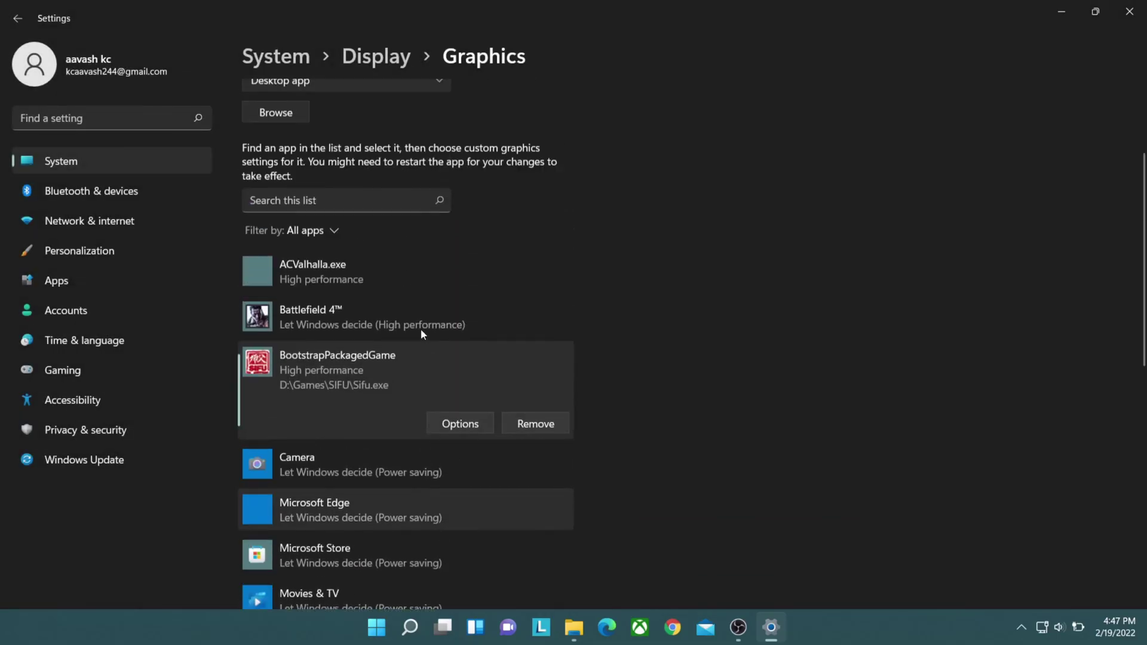
scroll(395, 430, up, 1)
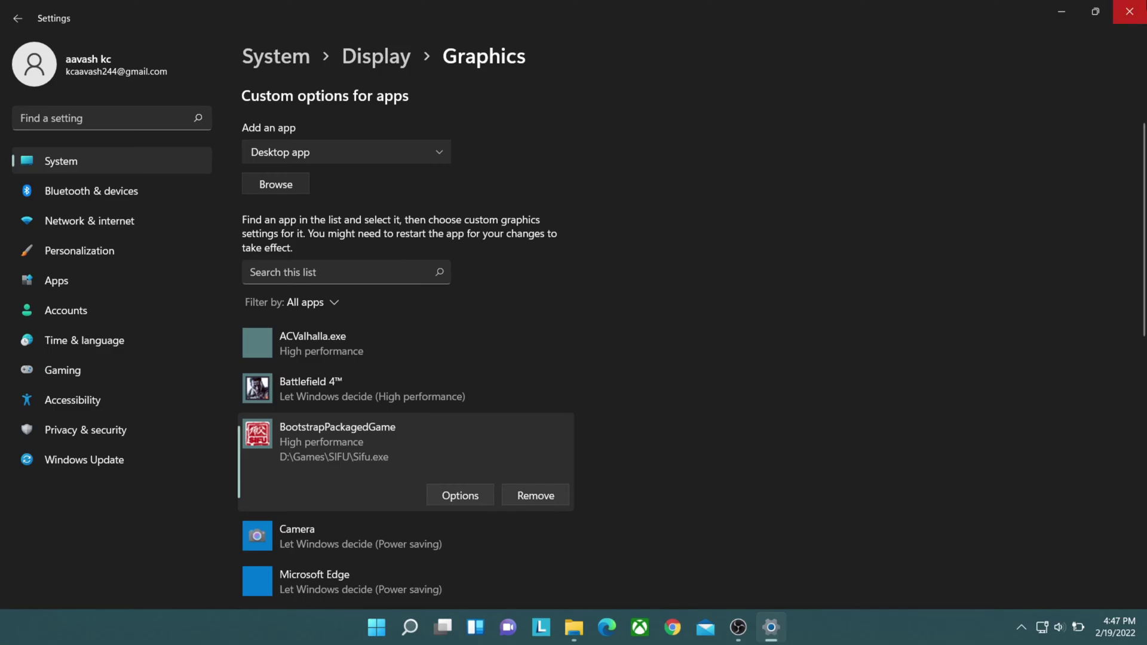
click(1126, 11)
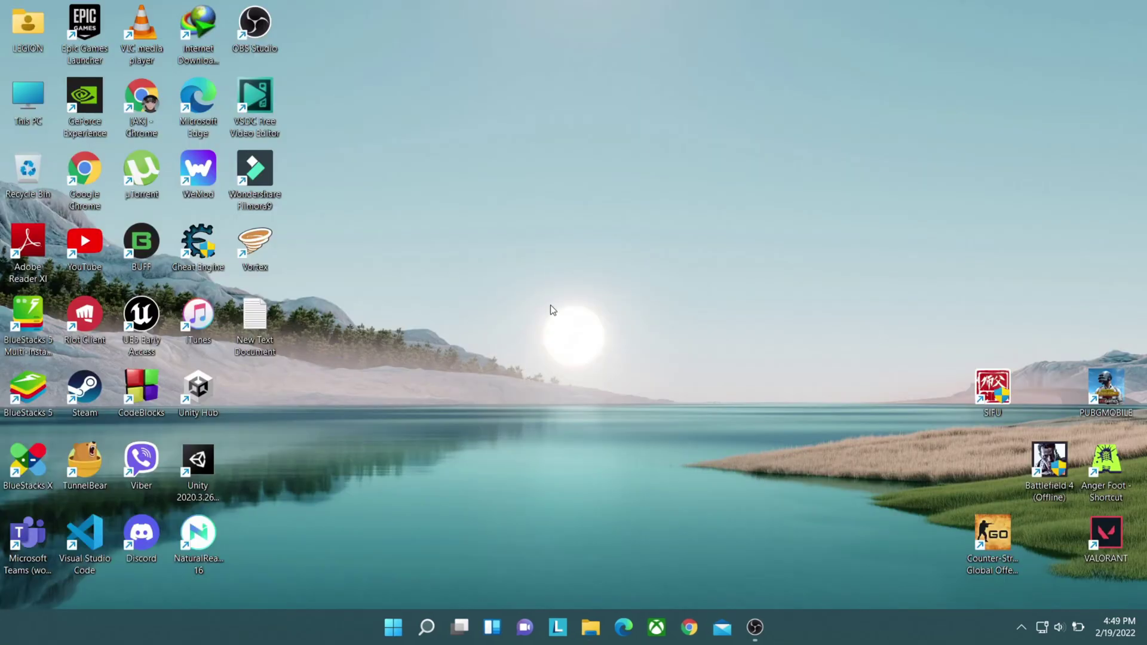
- Open the Compatibility tab of Sifu.exe's properties from the SIFU install folder
right_click(992, 389)
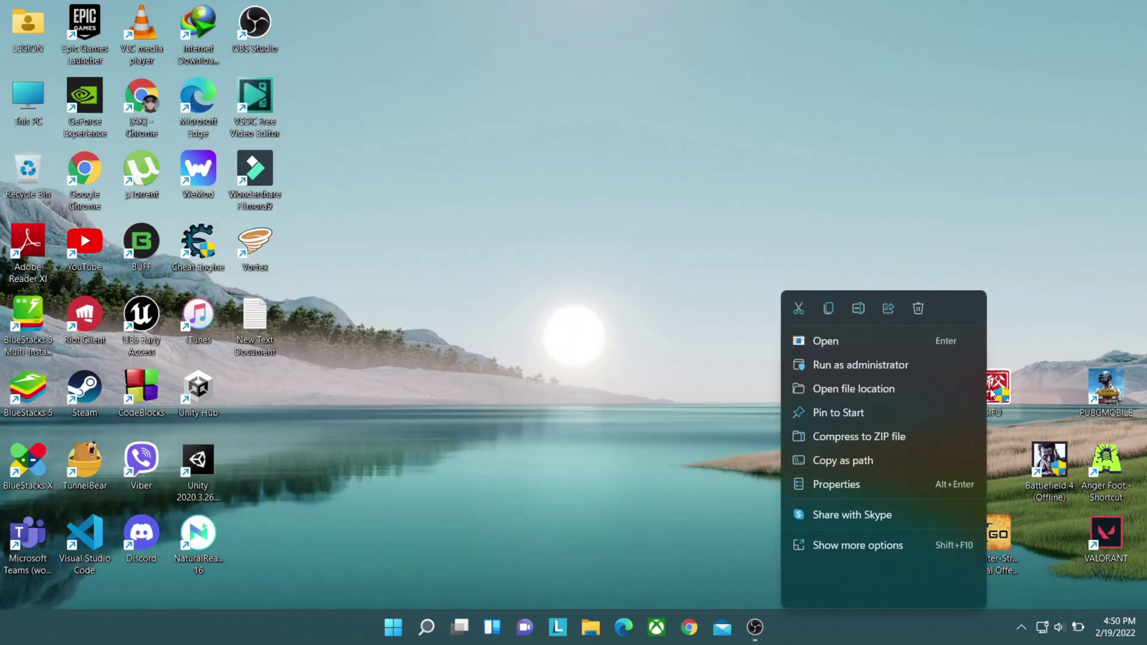
click(854, 391)
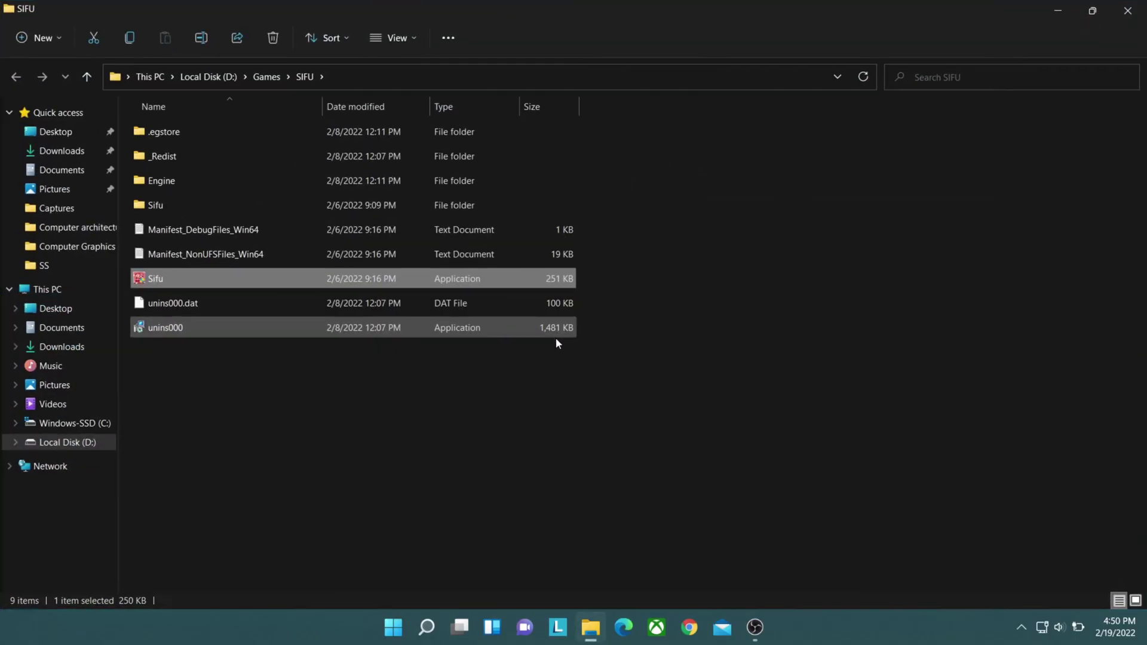
right_click(167, 279)
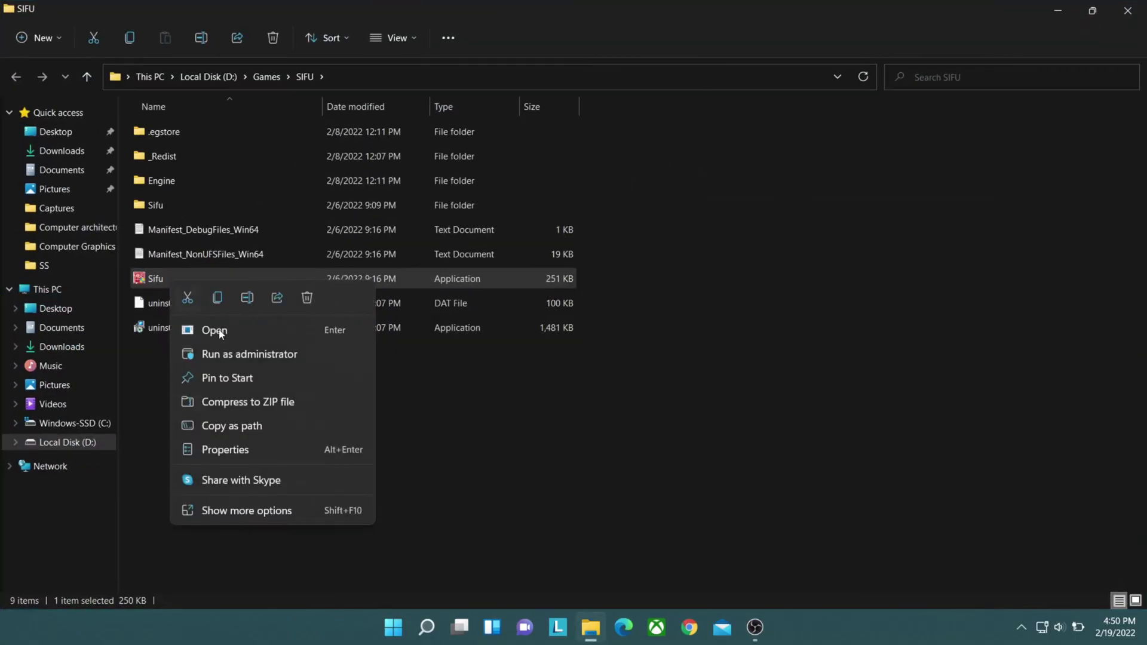
click(269, 510)
click(353, 494)
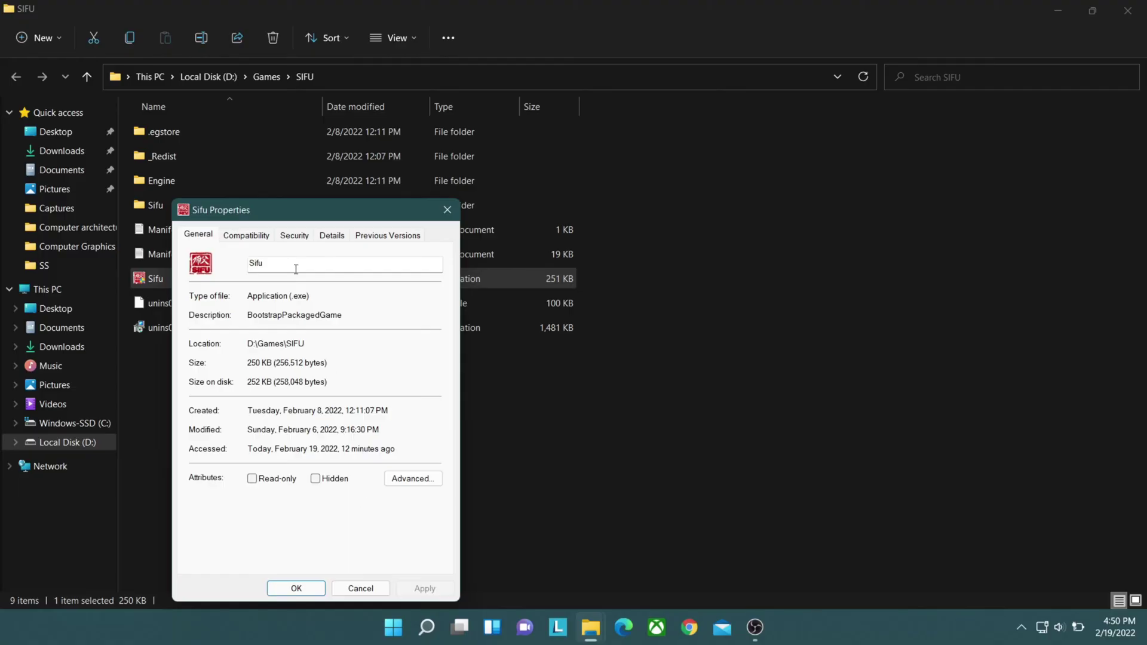
drag(268, 207, 588, 180)
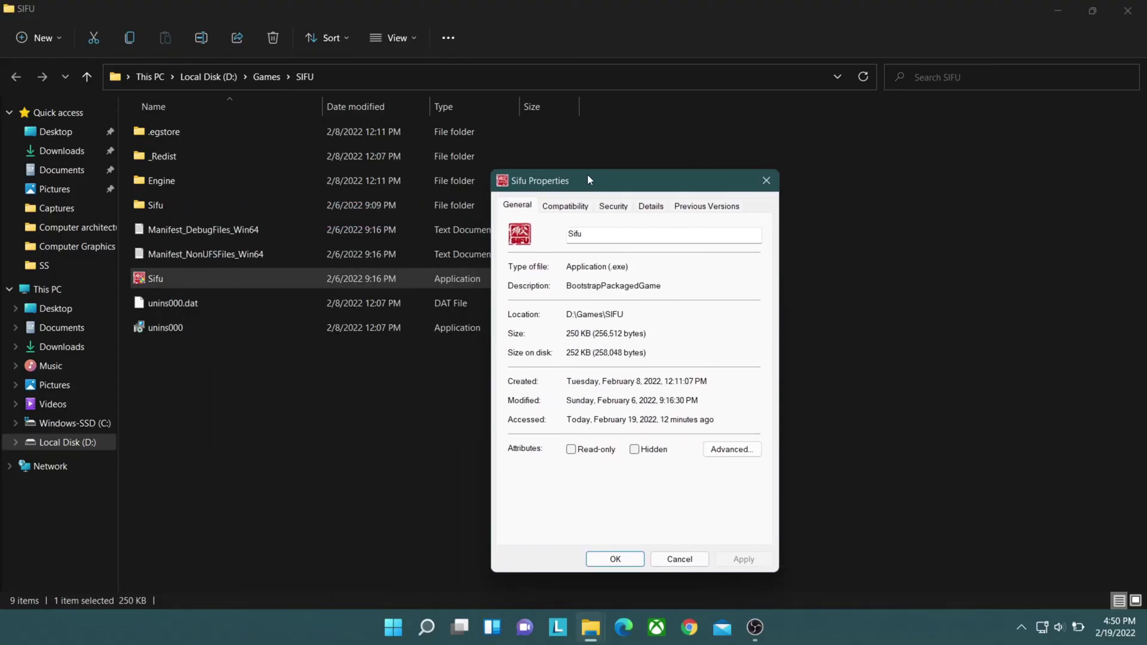
click(578, 211)
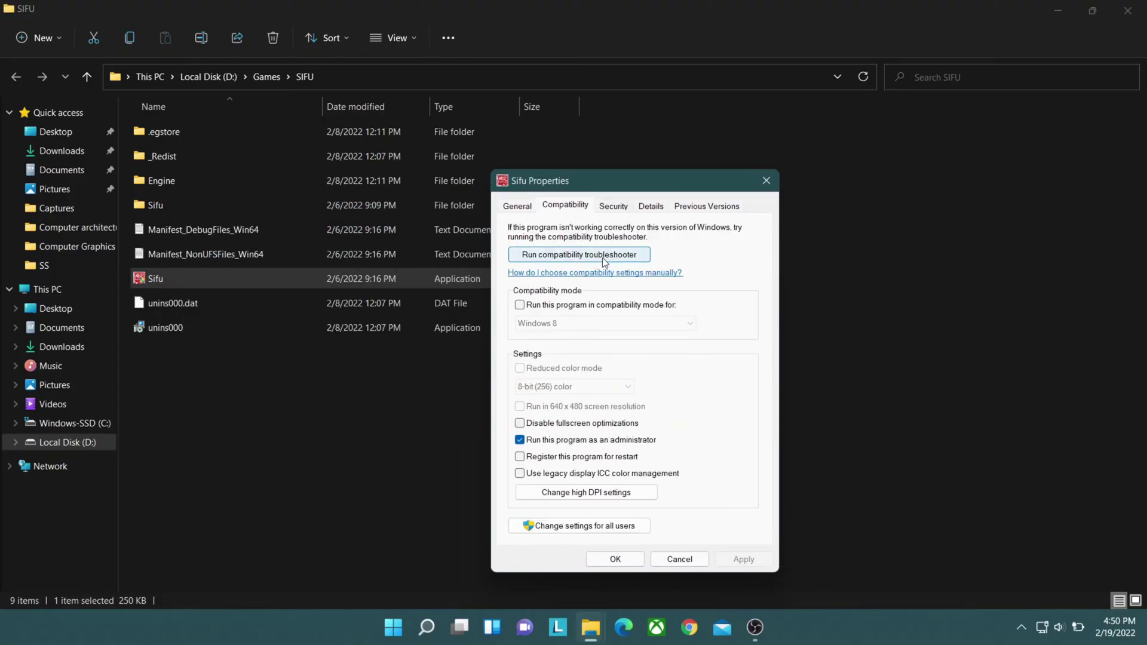
- Disable fullscreen optimizations and override high DPI scaling with Application
click(558, 491)
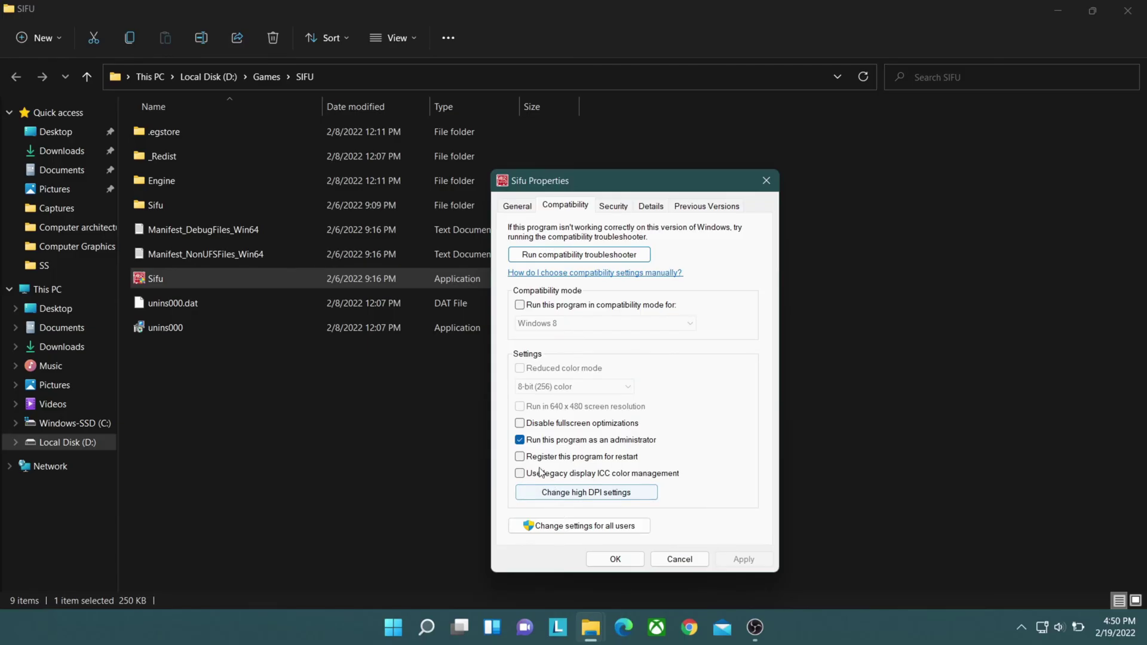
click(548, 424)
click(610, 492)
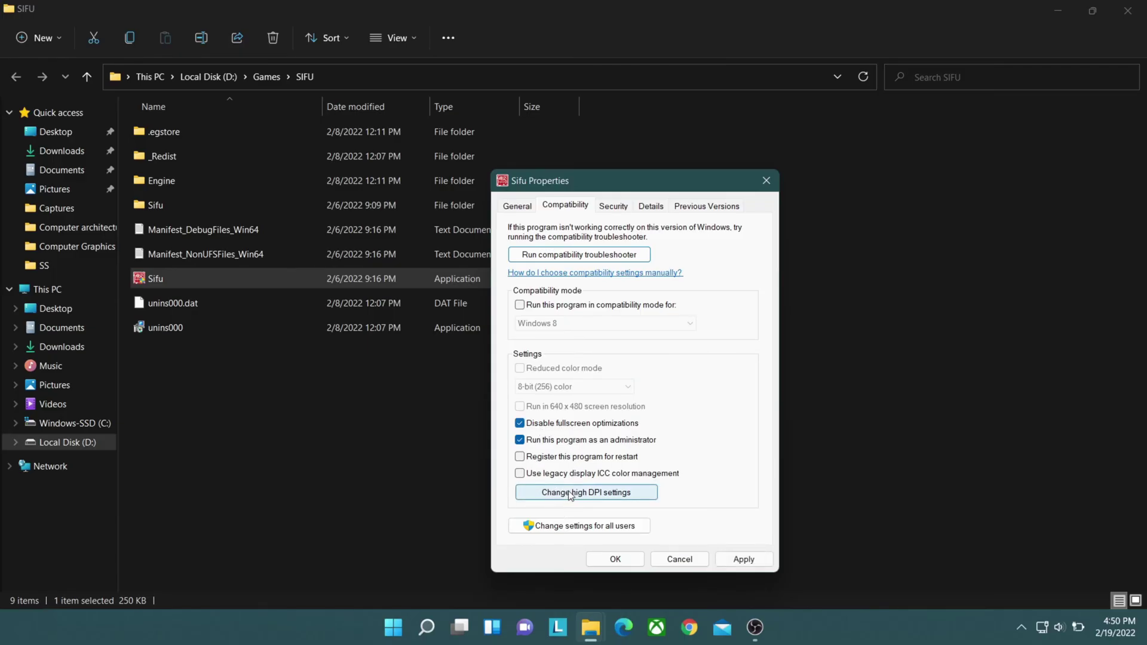
click(558, 465)
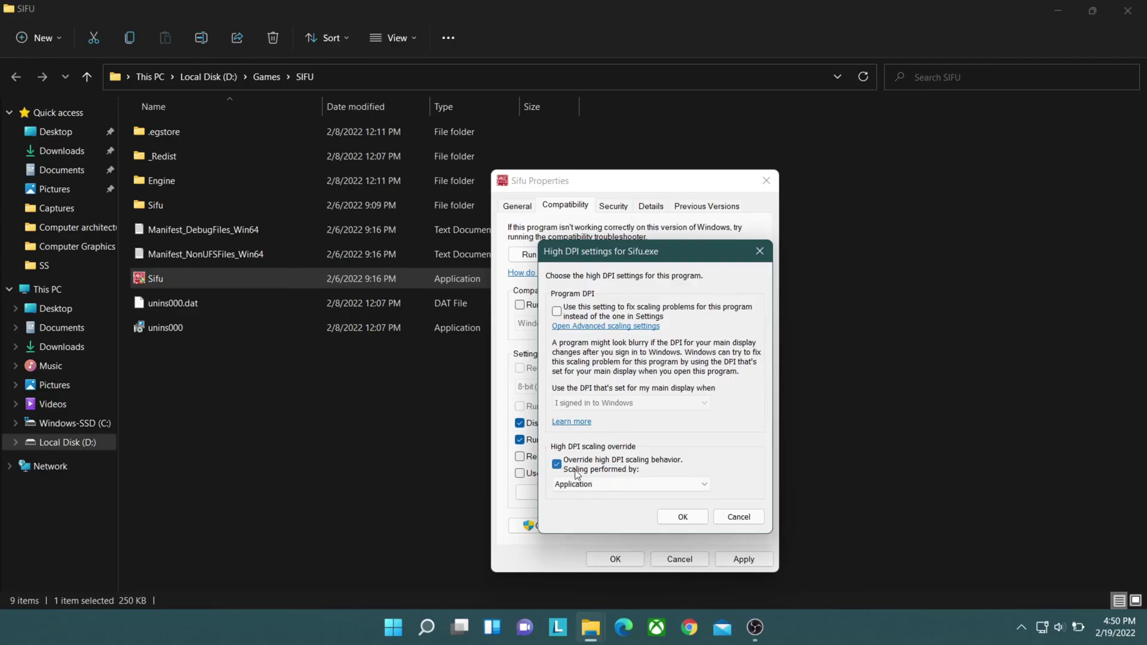
click(594, 481)
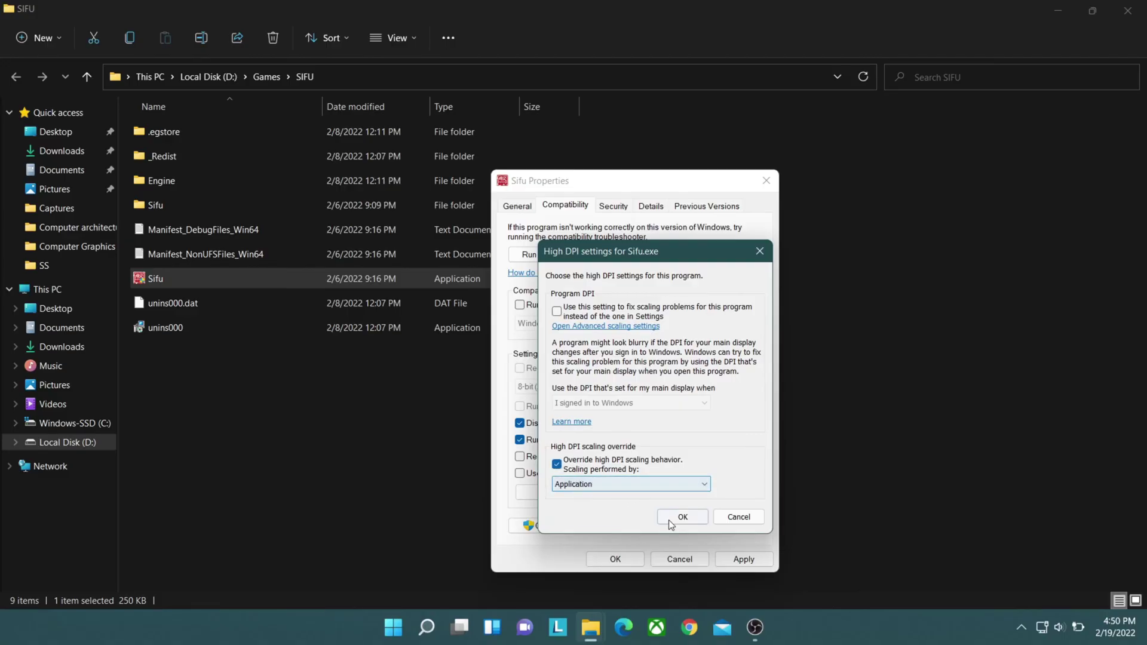
click(685, 517)
- Apply and save Sifu's compatibility settings, then close the SIFU folder
click(743, 560)
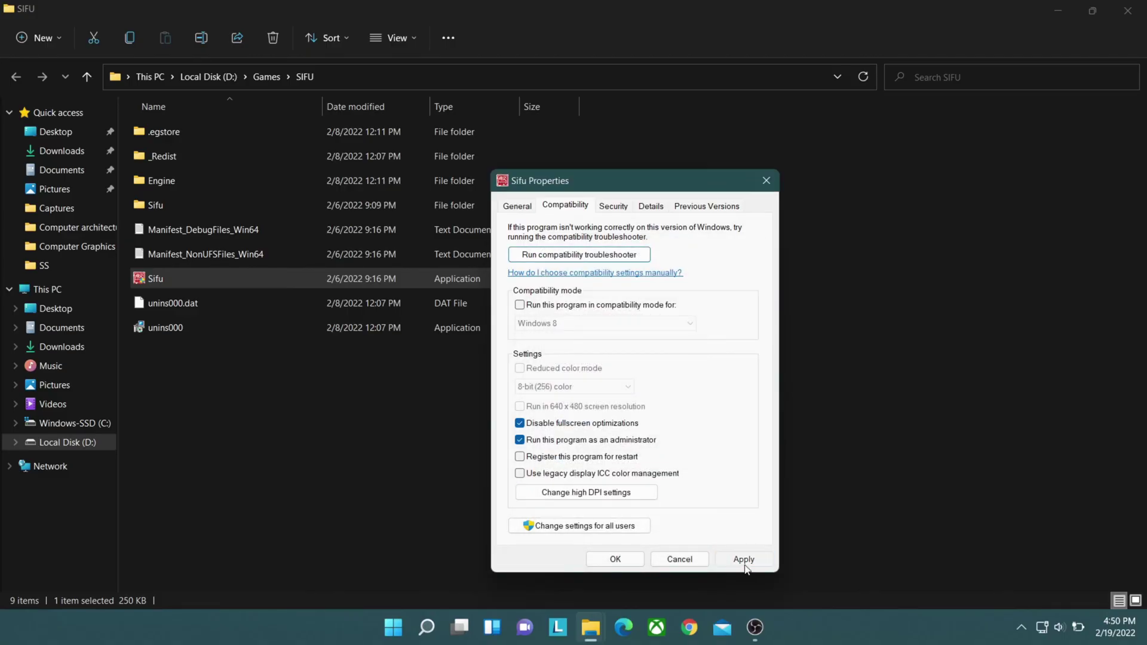
click(615, 560)
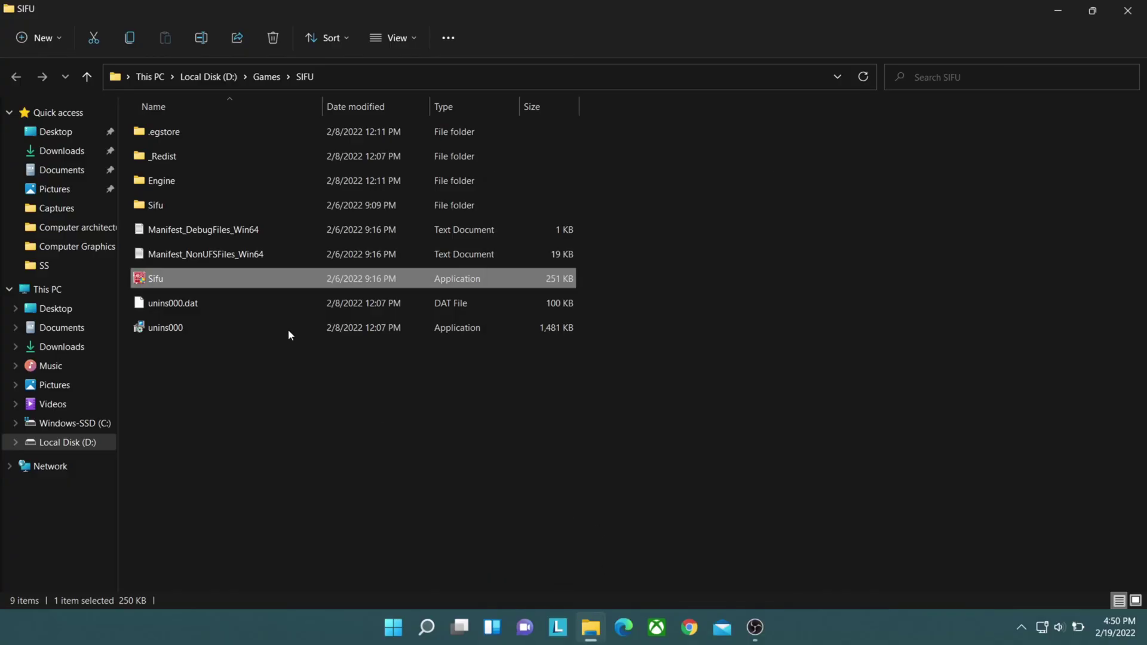
click(1128, 10)
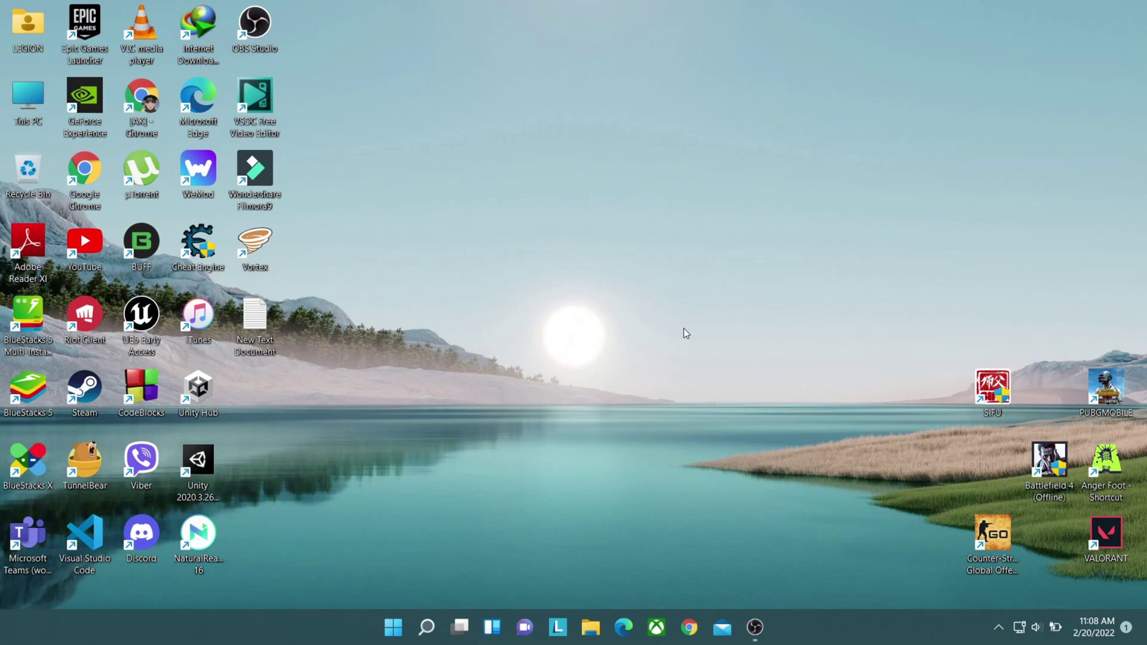
- Run powercfg -duplicatescheme e9a42b02-d5df-448d-aa00-03f14749eb61 in an administrator Command Prompt, then close it
right_click(685, 334)
click(728, 186)
click(399, 620)
text(cmd)
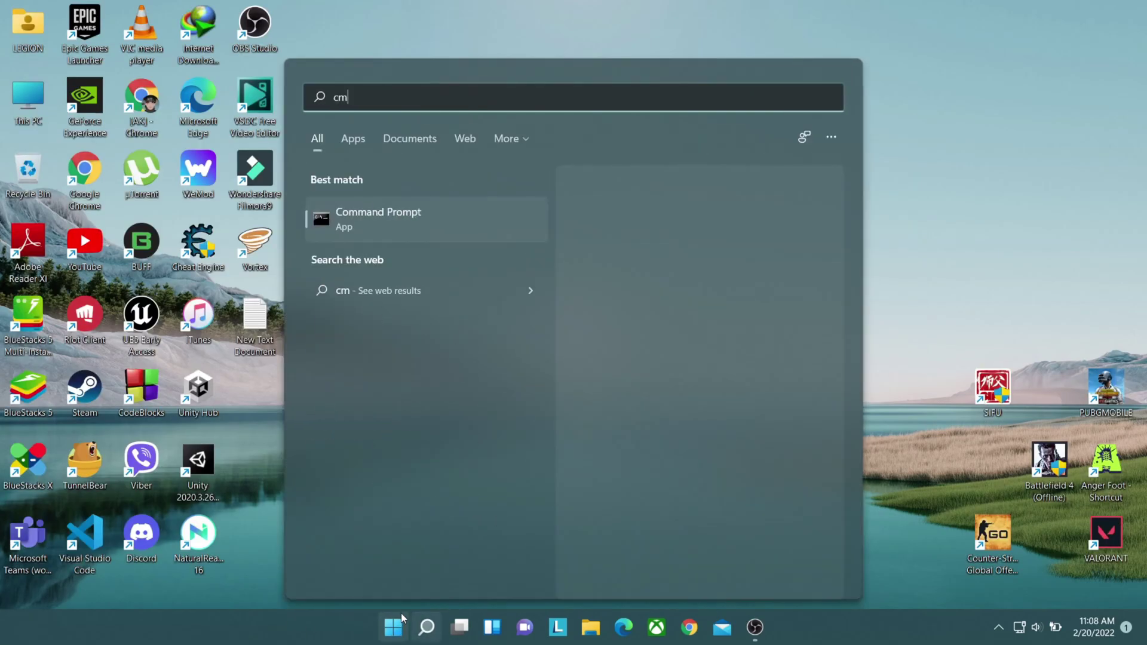
click(632, 349)
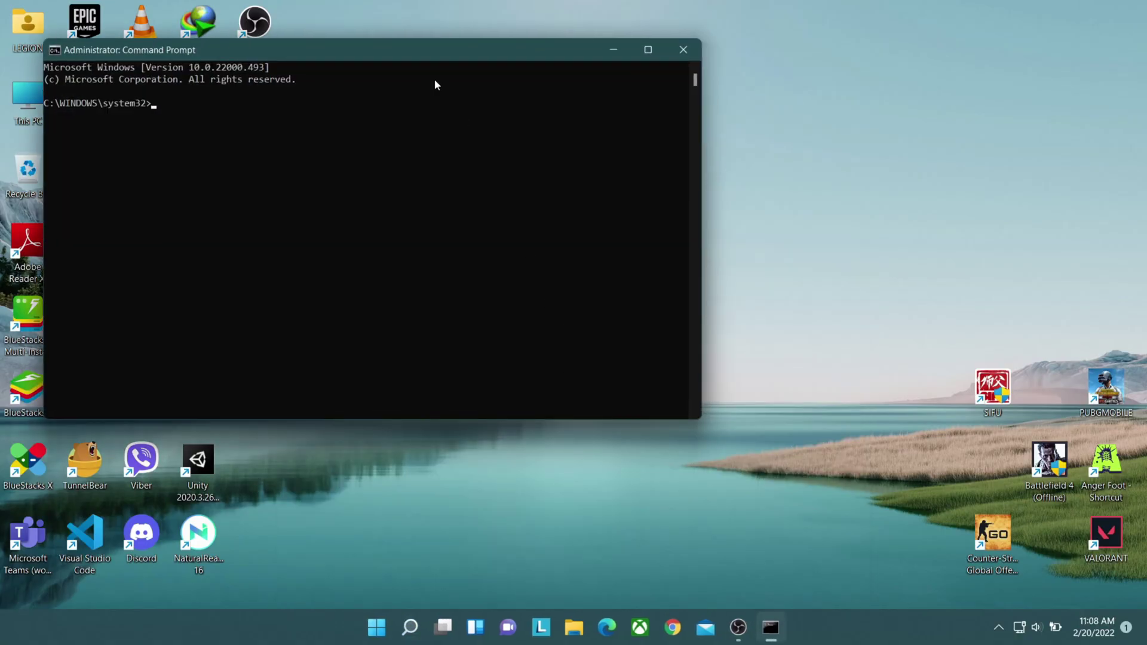
drag(448, 52, 764, 113)
text(powercfg -duplicatescheme e9a42b02-d5df-448d-aa00-03f14749eb61)
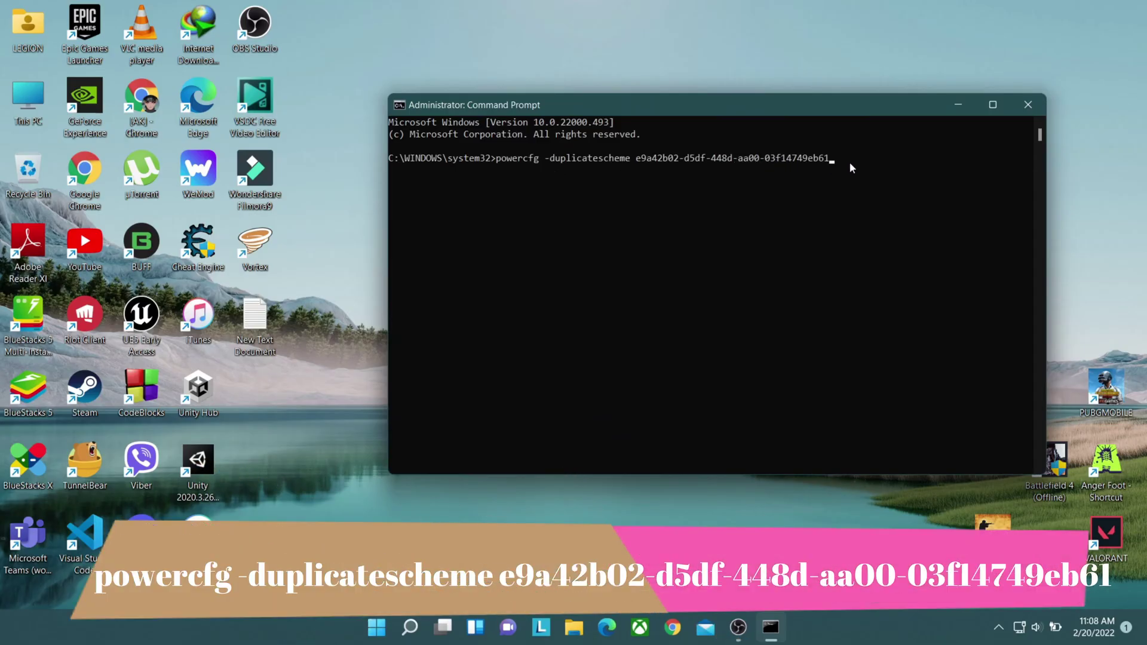
key(Return)
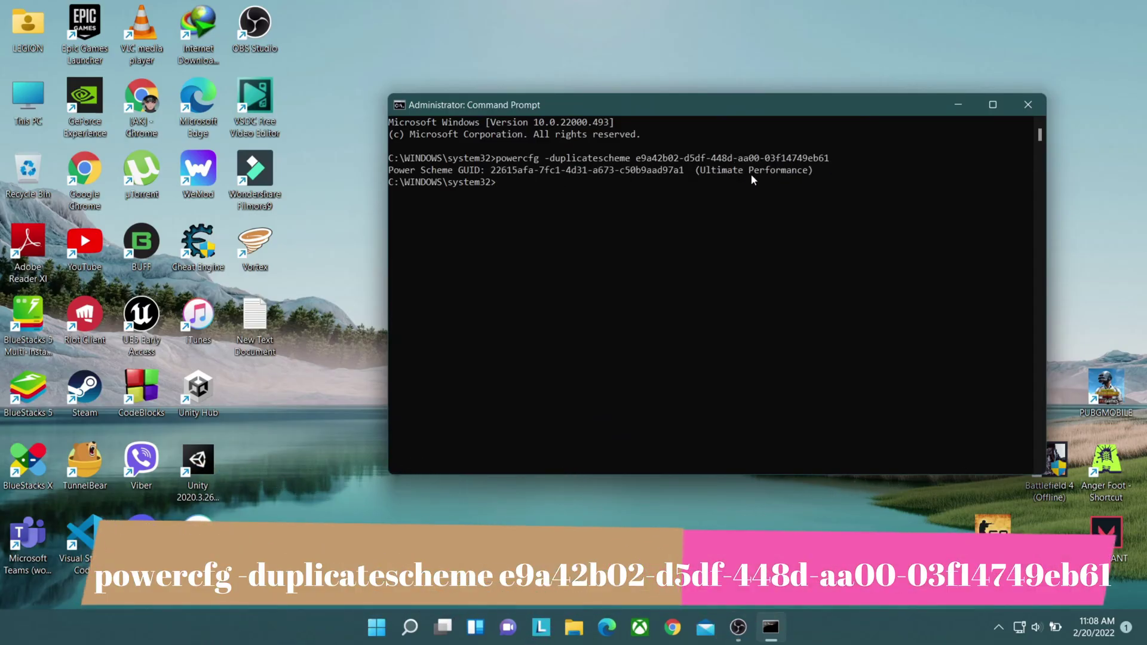
key(alt+F4)
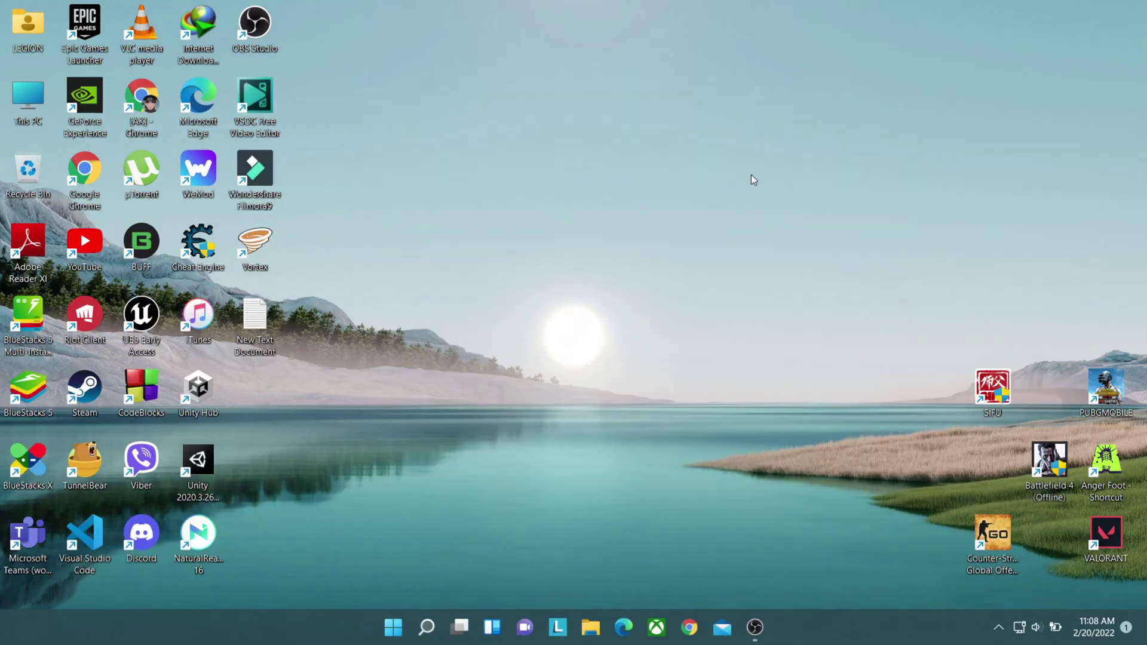
- Make Ultimate Performance the active plan in Power Options, then close Power Options and Settings
click(393, 628)
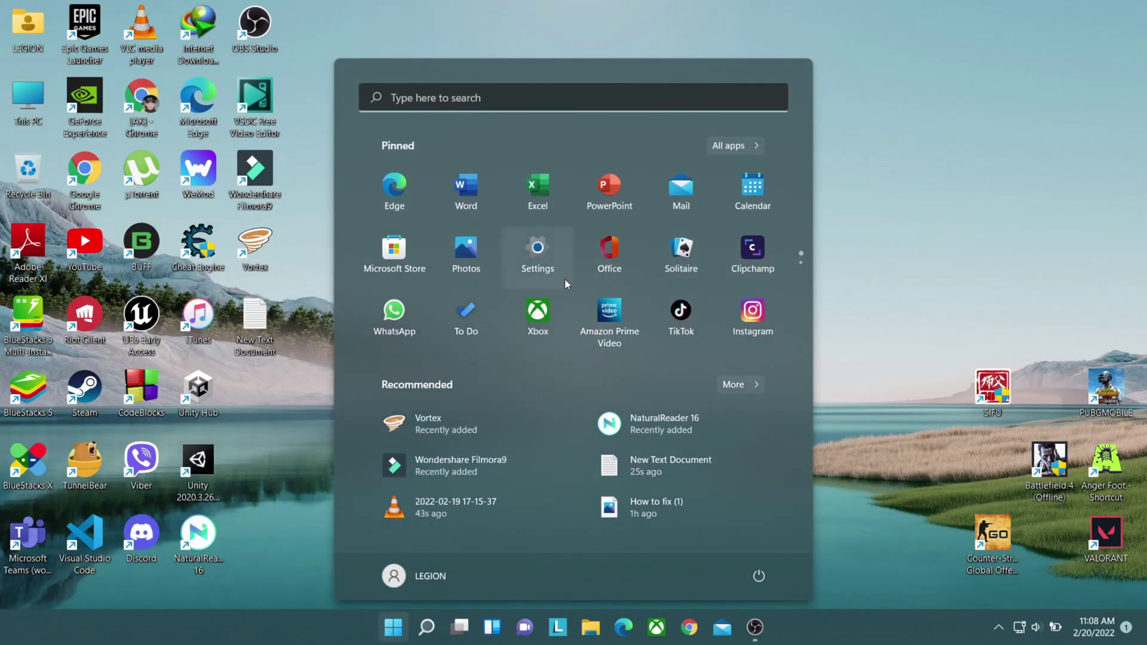
click(537, 256)
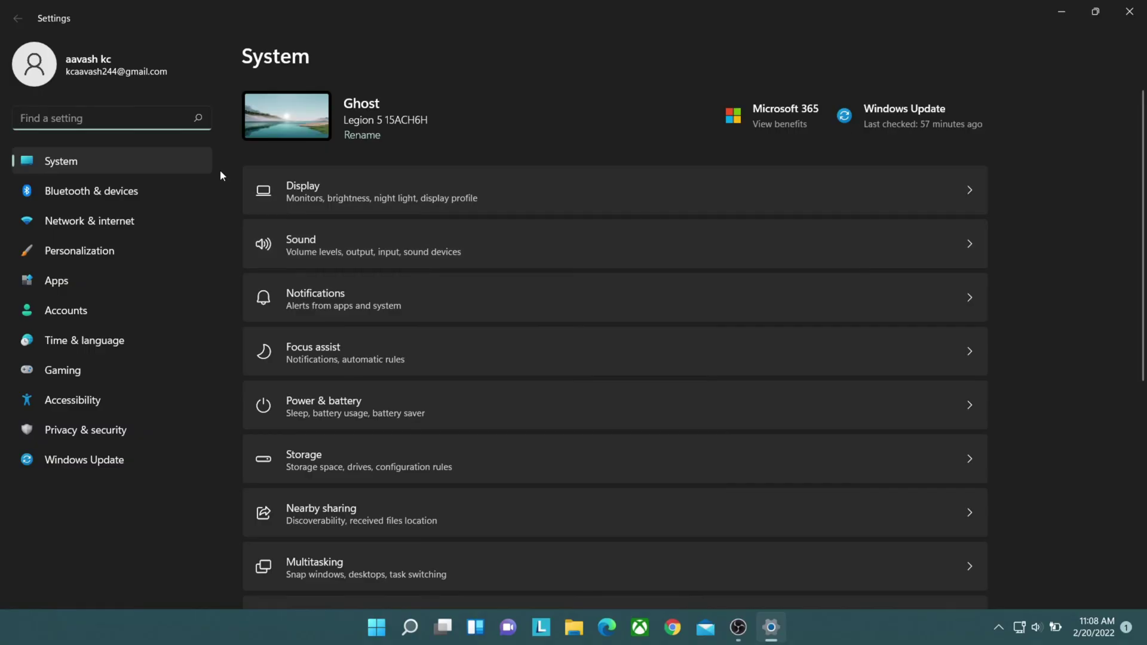
text(p)
text(ower)
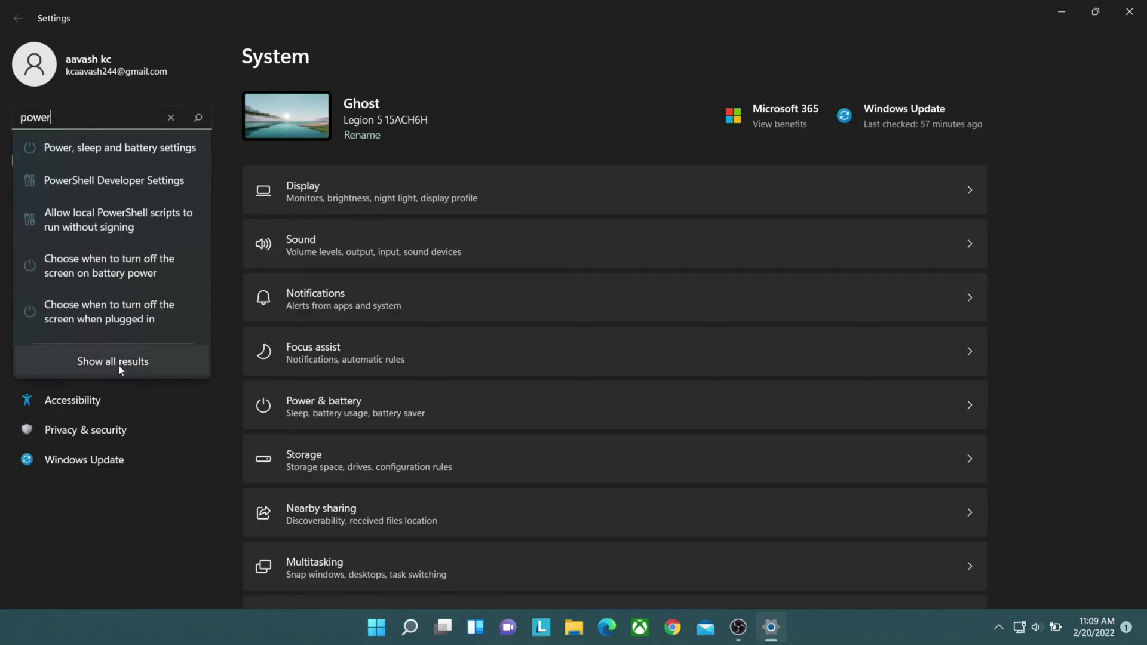
click(119, 363)
scroll(377, 345, down, 4)
scroll(379, 351, down, 1)
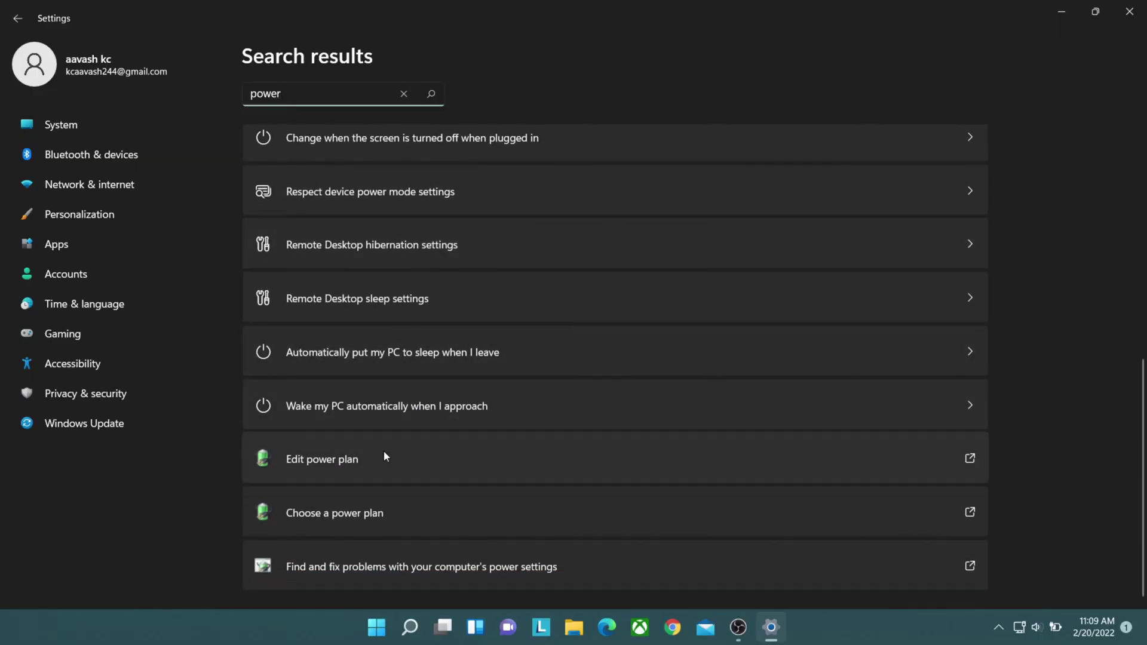
click(367, 520)
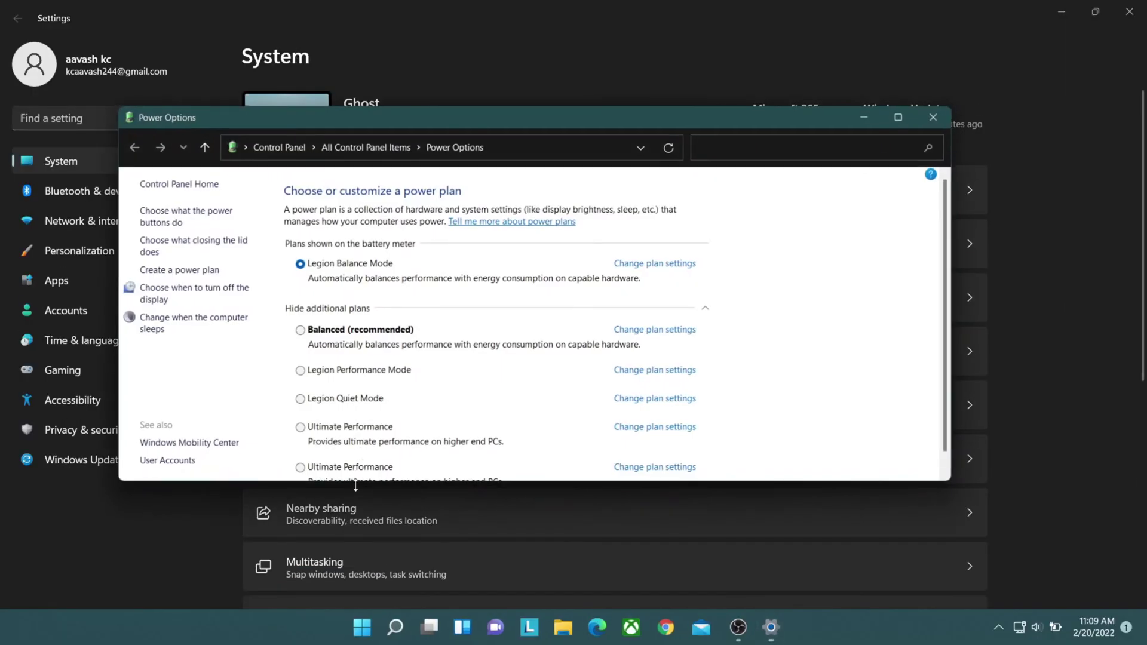
click(902, 117)
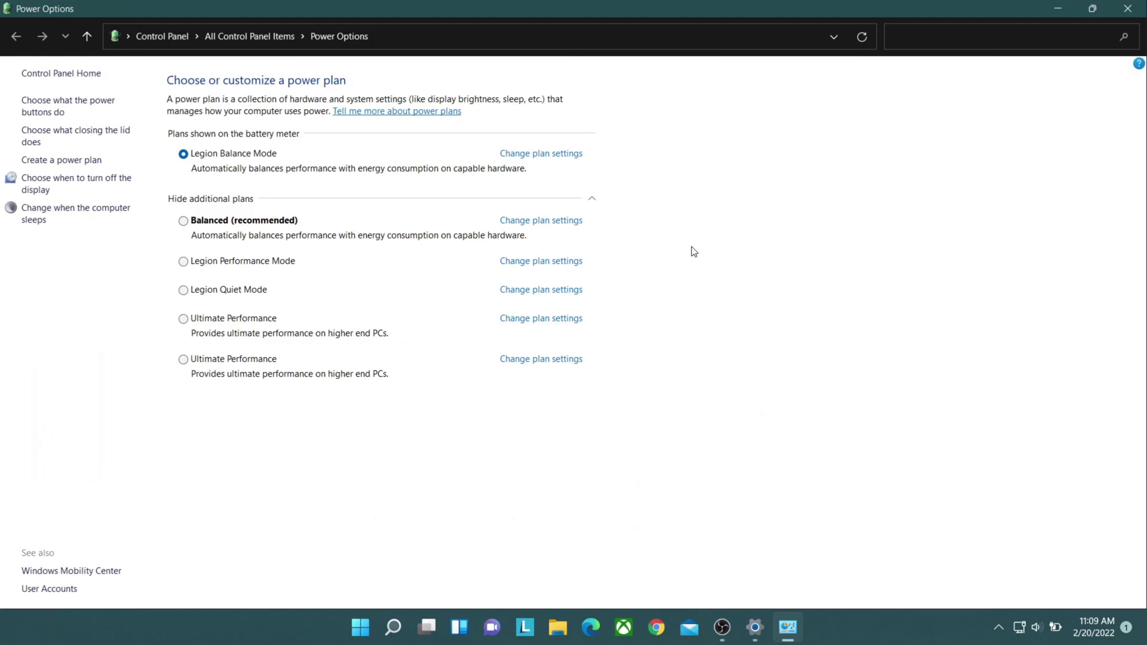
click(186, 361)
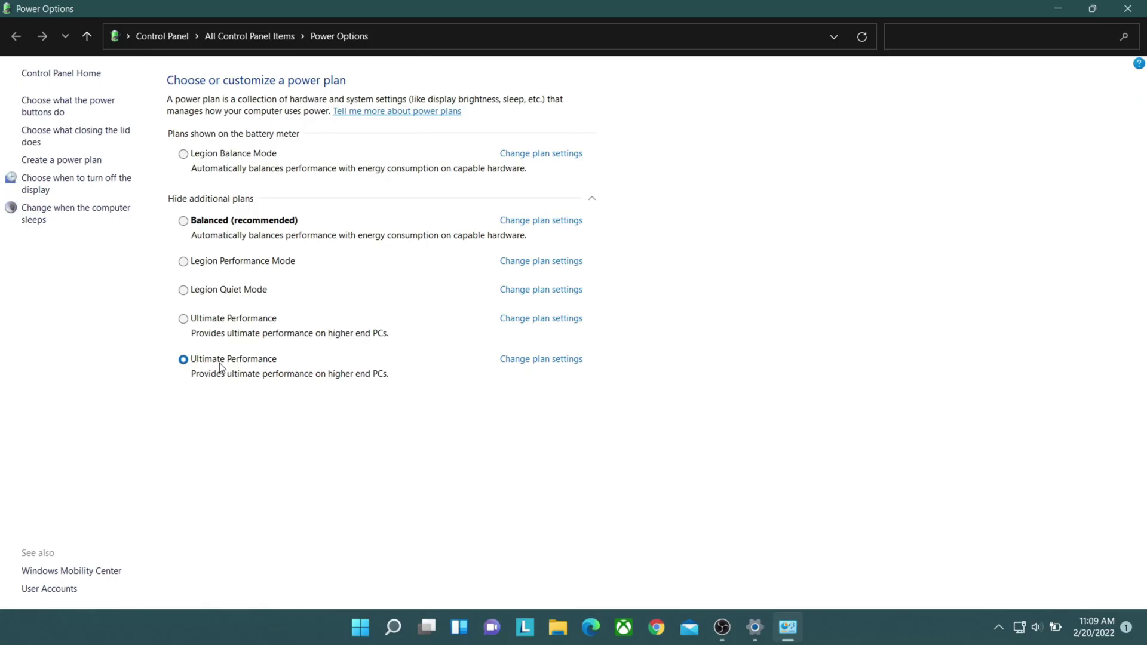
click(1129, 7)
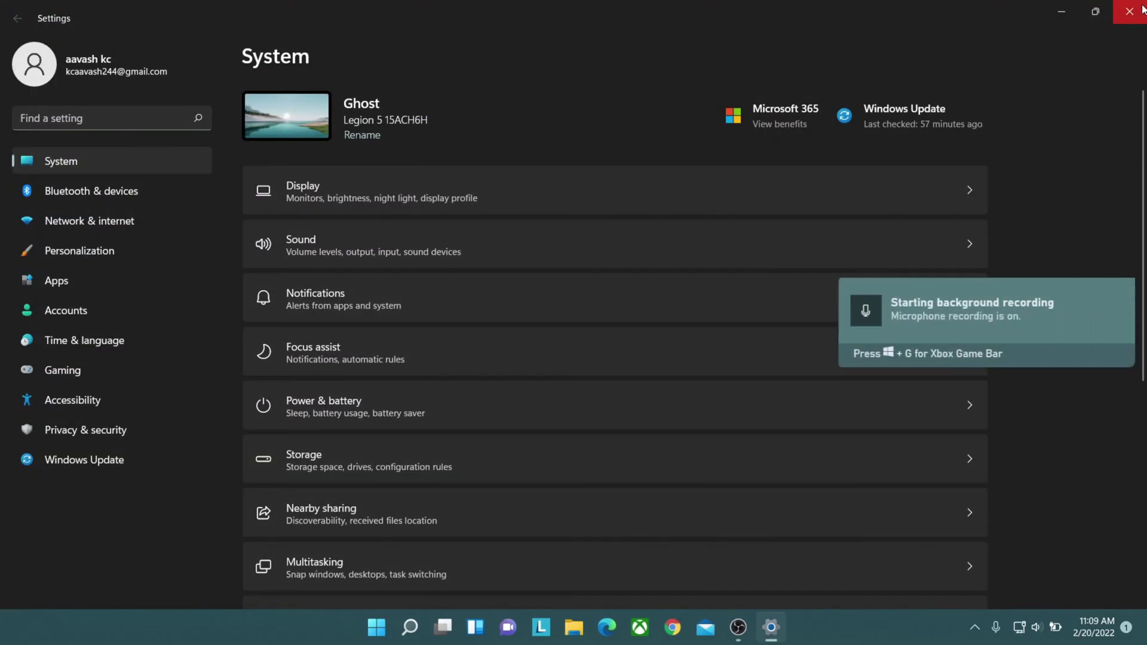
click(1143, 8)
- Refresh the desktop and open Sifu's VIDEO options
right_click(685, 215)
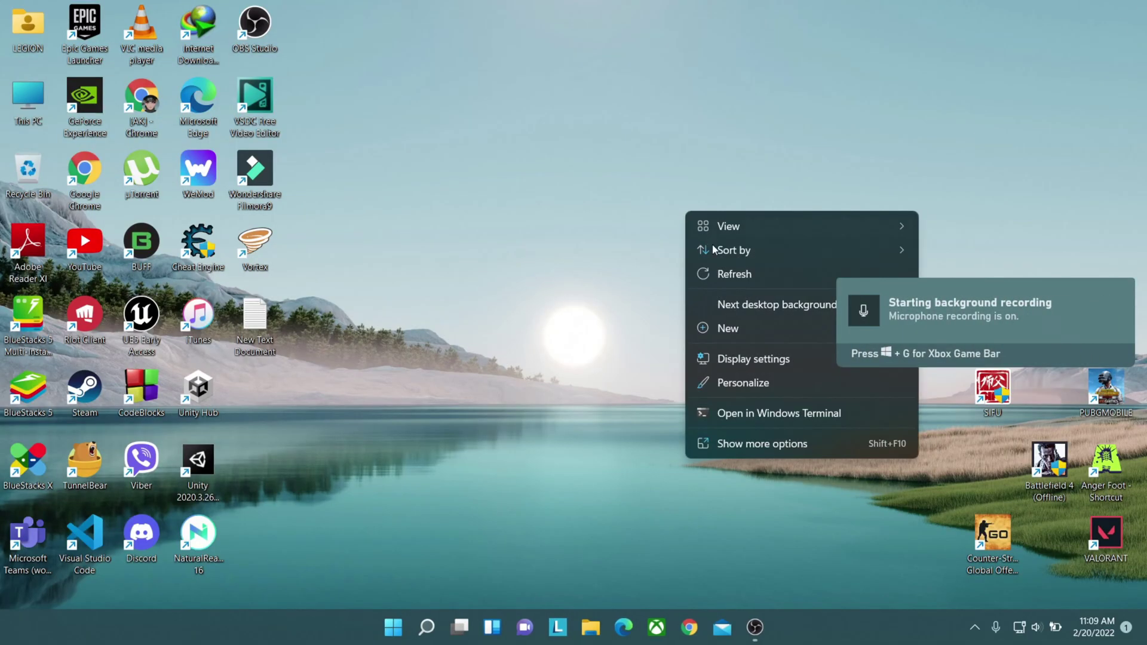
click(730, 275)
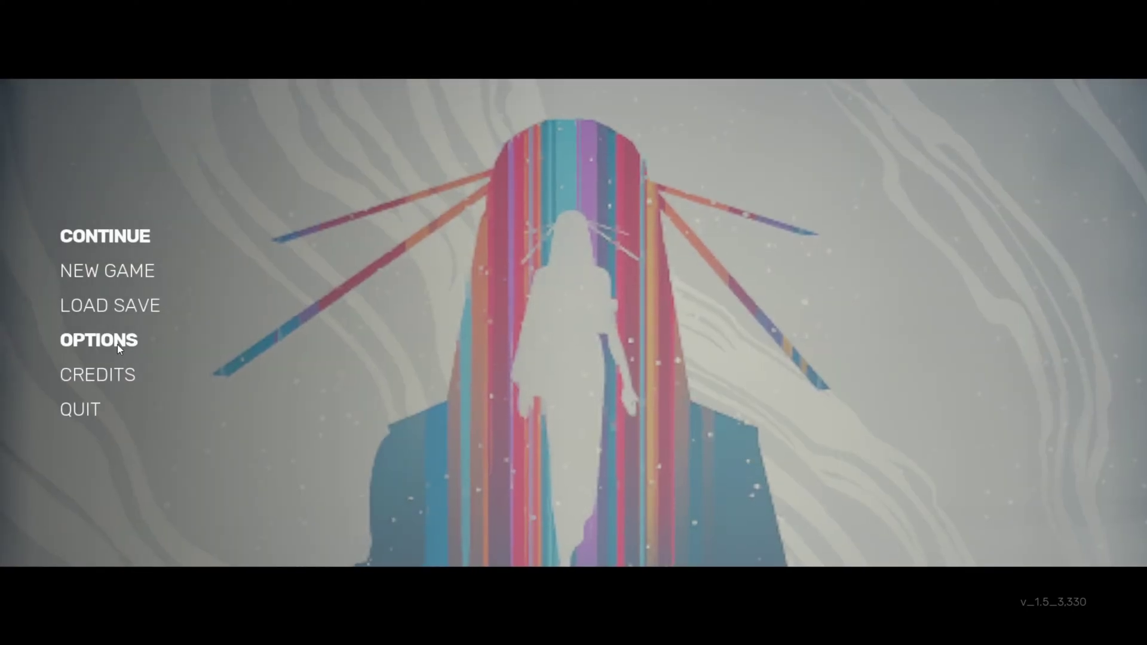
click(117, 345)
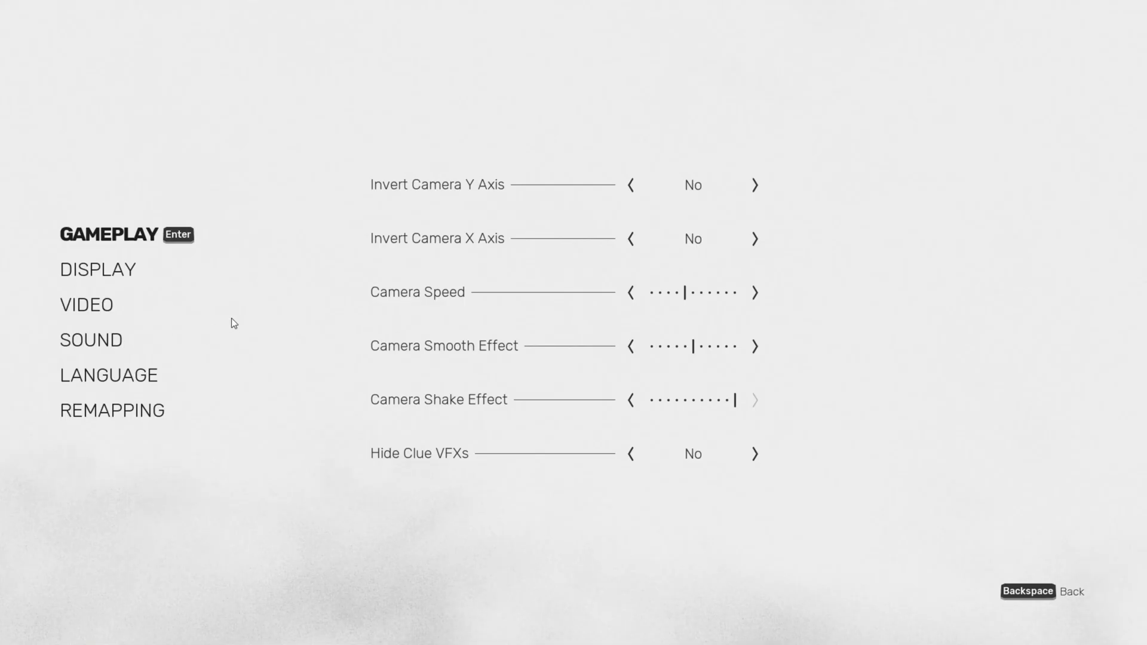
click(94, 310)
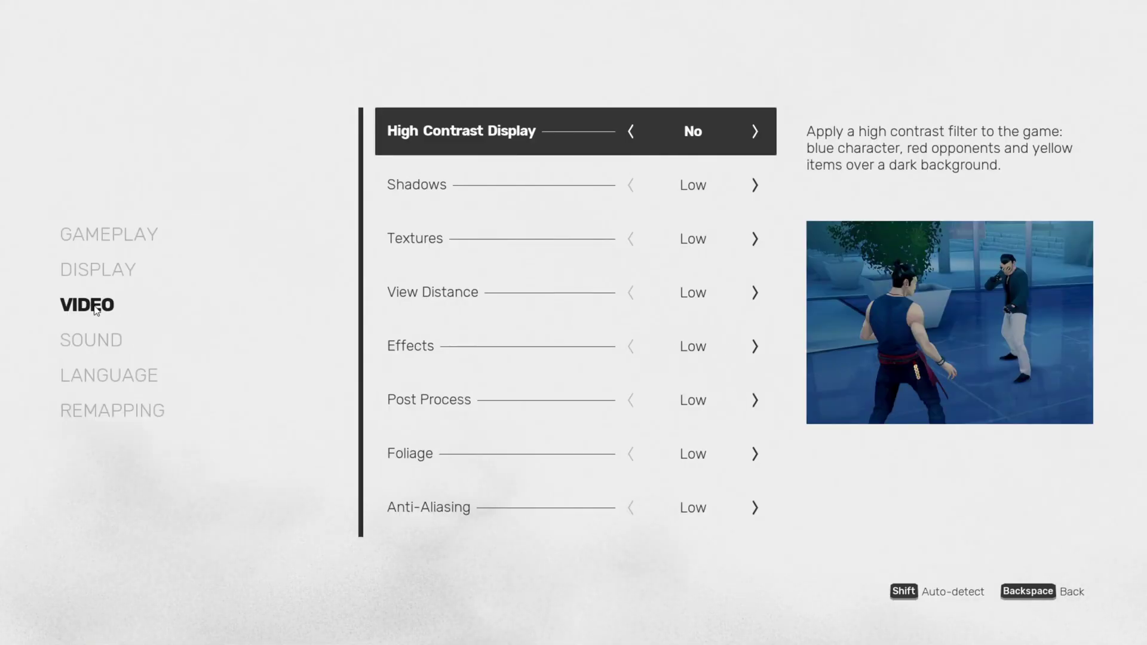
- Cycle the Shadows quality and leave it on Low
key(Down)
key(Right)
key(Right)
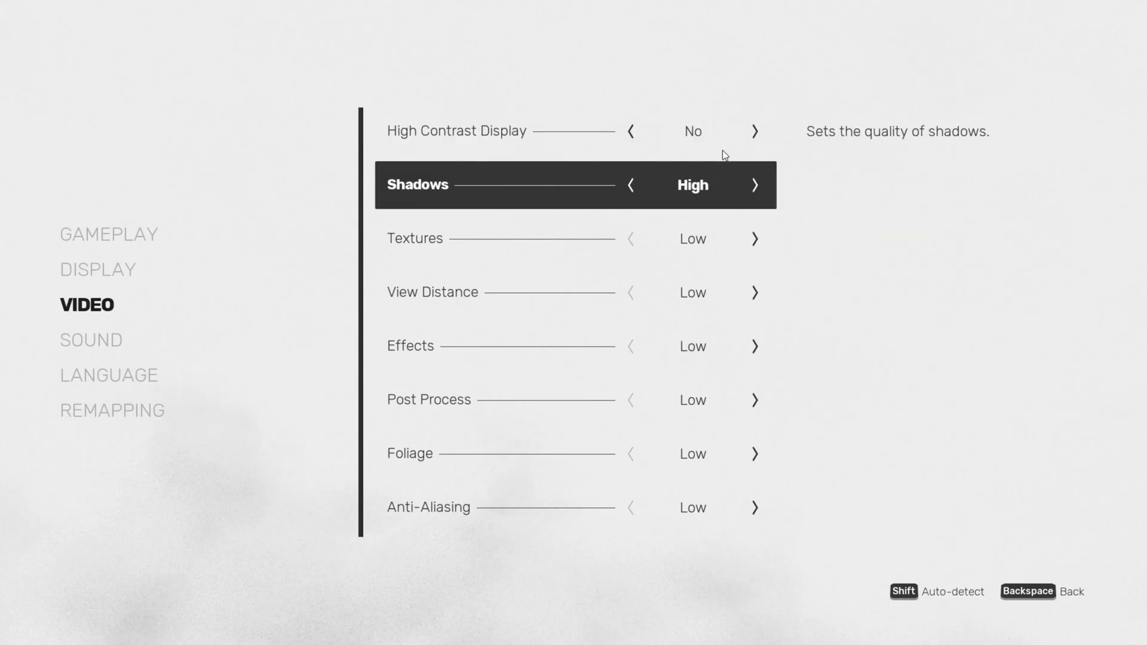
key(Right)
key(Right)
key(Right)
key(Right)
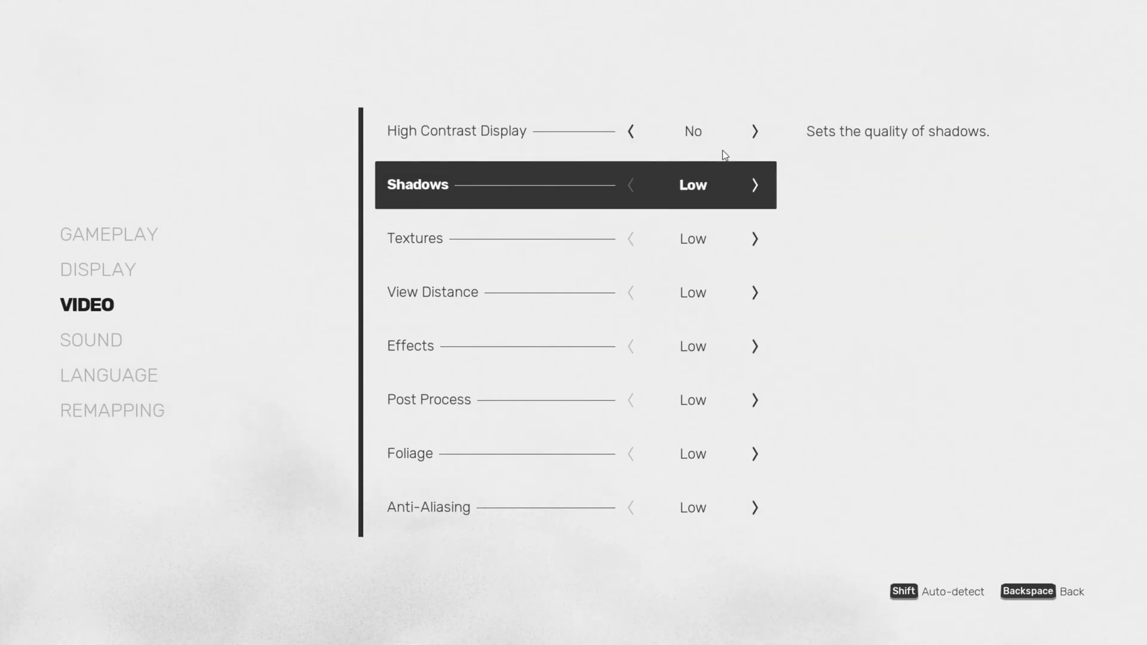
key(Down)
key(Down)
key(Down)
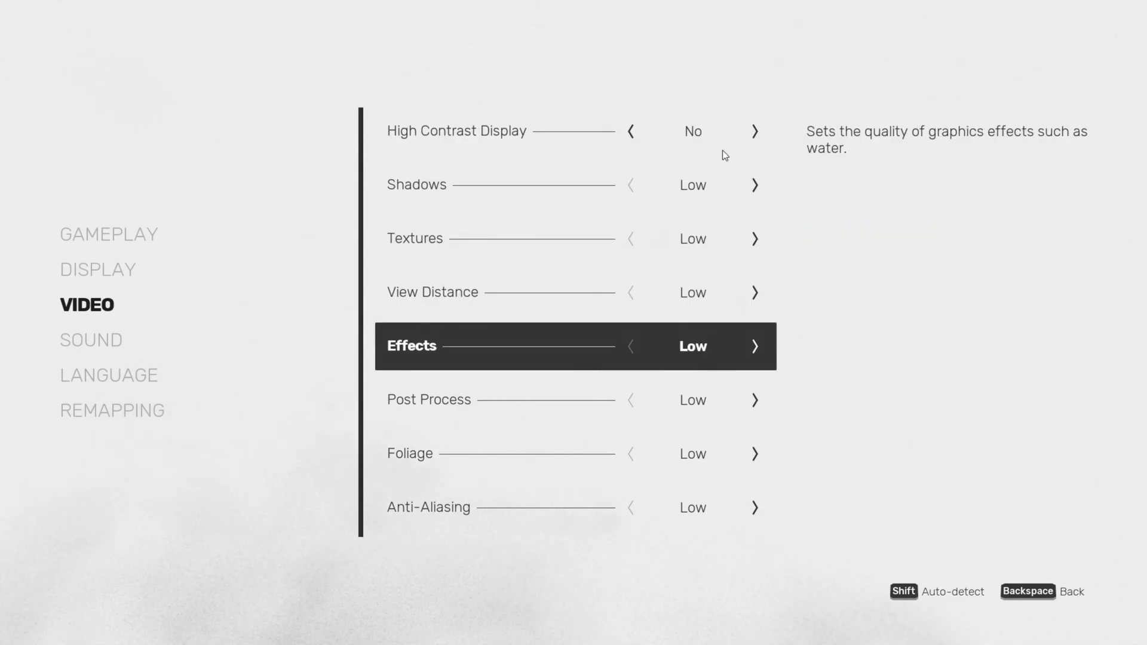
key(Down)
key(Down)
key(Down)
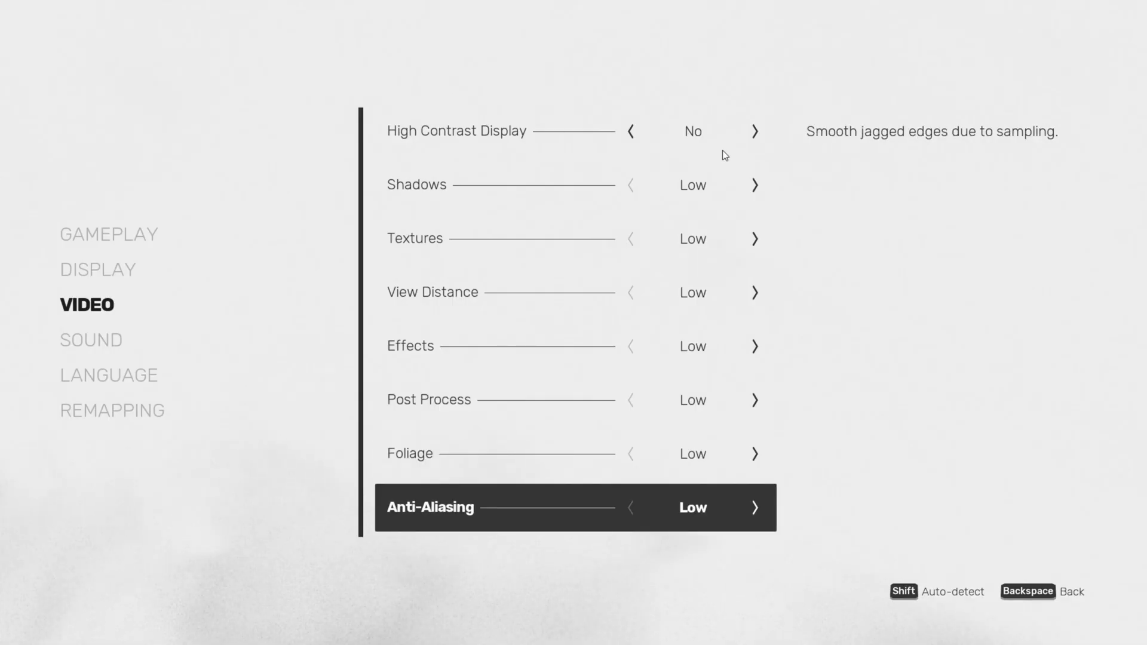
- On Sifu's DISPLAY page, try Balanced DLSS and return it to Performance
click(119, 275)
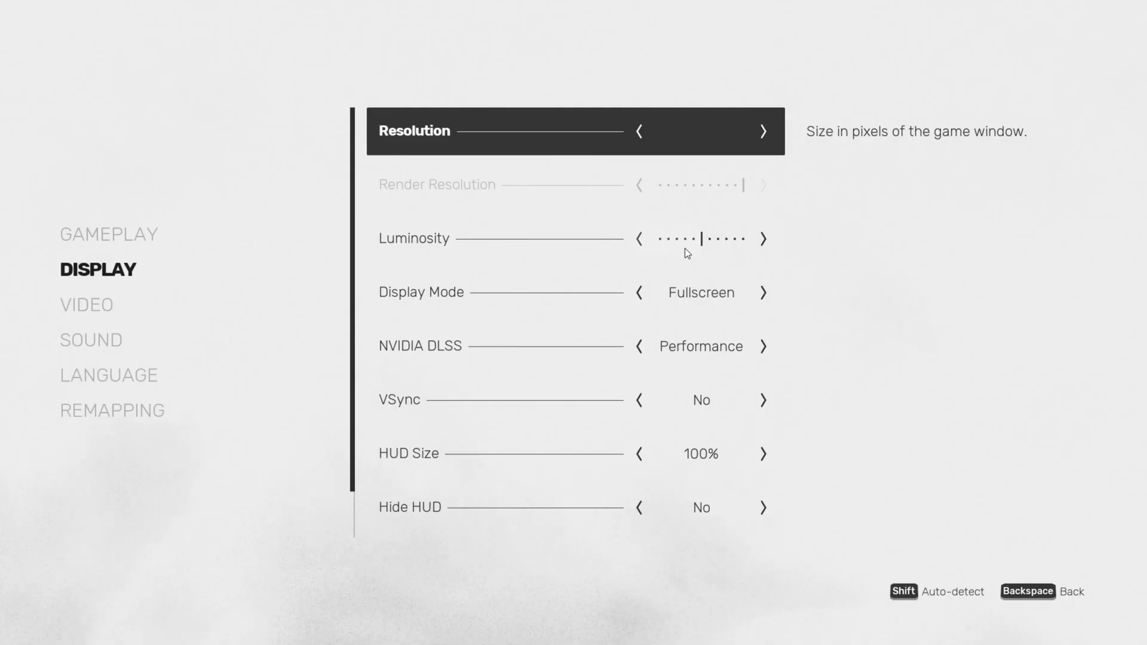
key(Down)
key(Down)
key(Down)
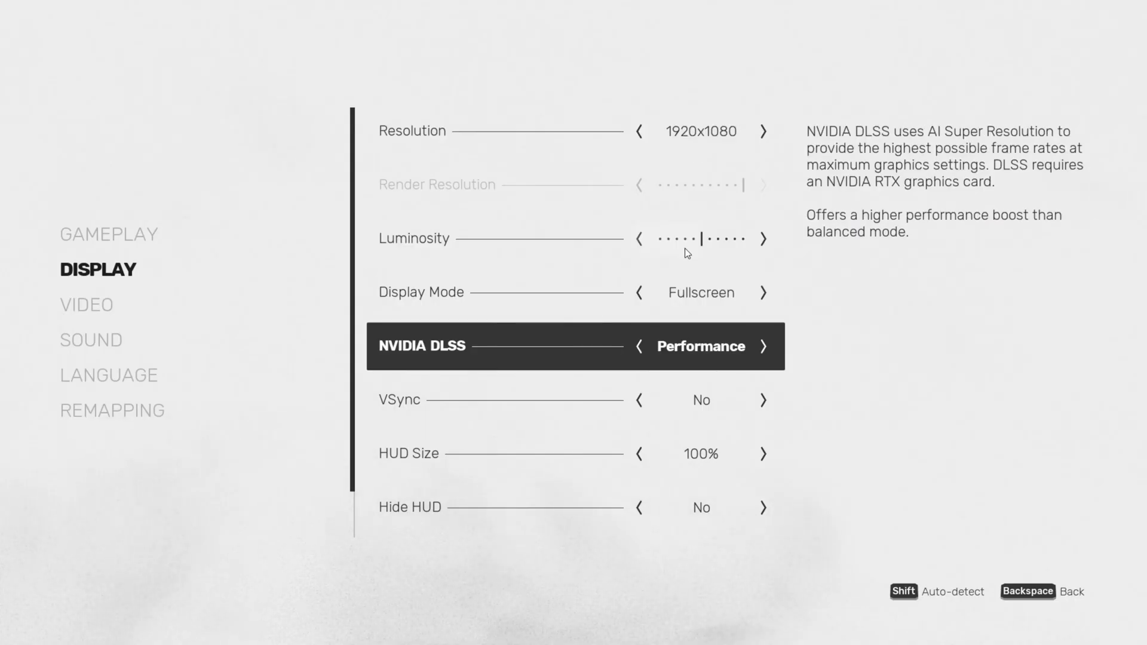
key(Left)
key(Right)
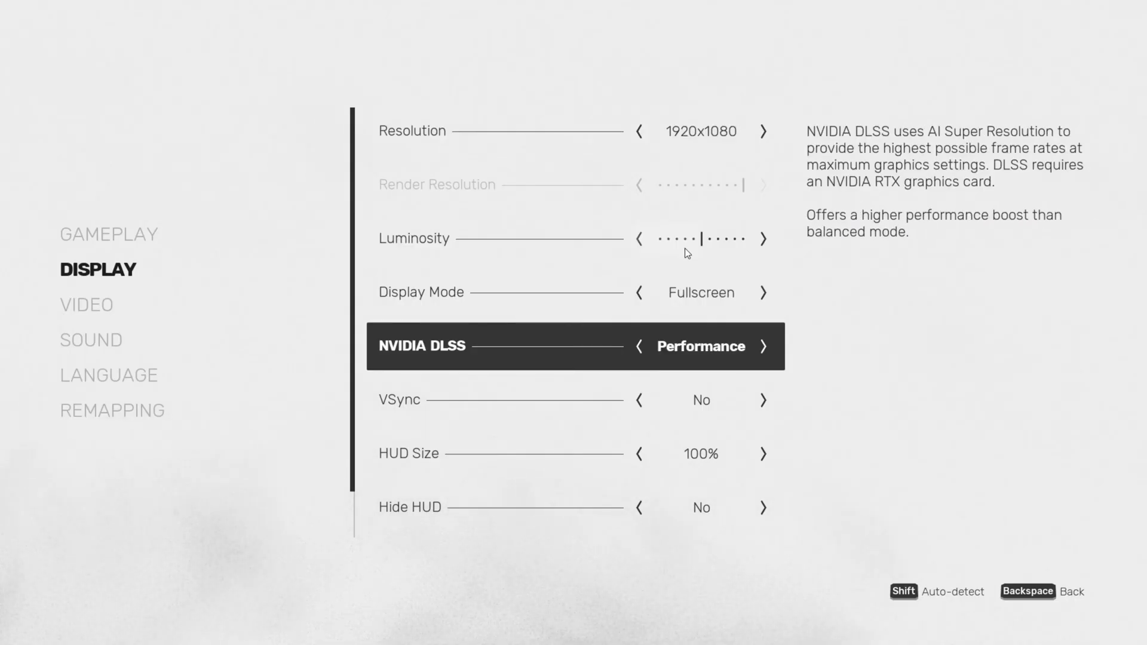
- Leave VSync off, go back to video settings, and bring up Task Manager
key(Down)
key(Right)
key(Left)
key(BackSpace)
key(Down)
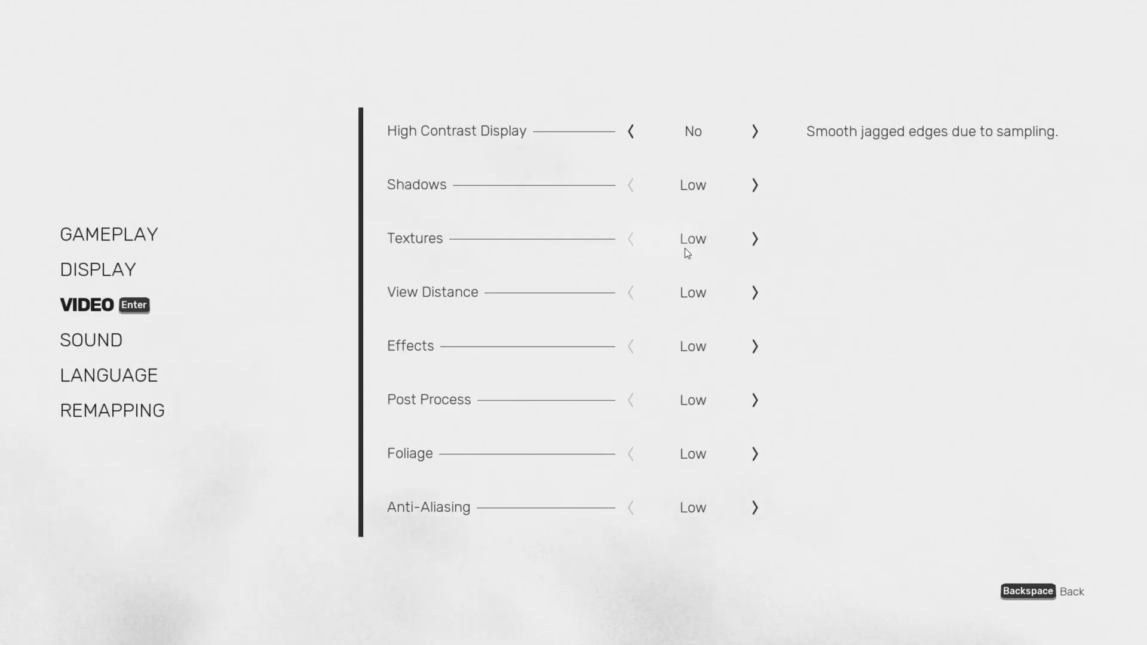
key(super)
key(ctrl+shift+Escape)
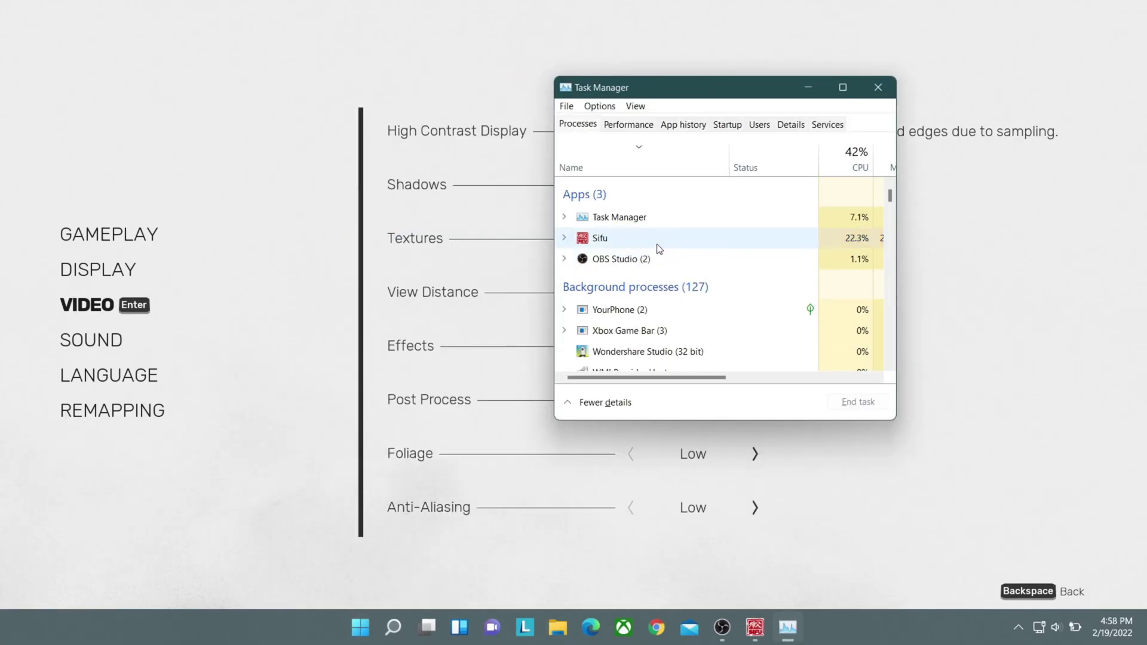
- Set Sifu-Win64-Shipping.exe to High priority in Details, then return to Sifu's main menu
right_click(598, 242)
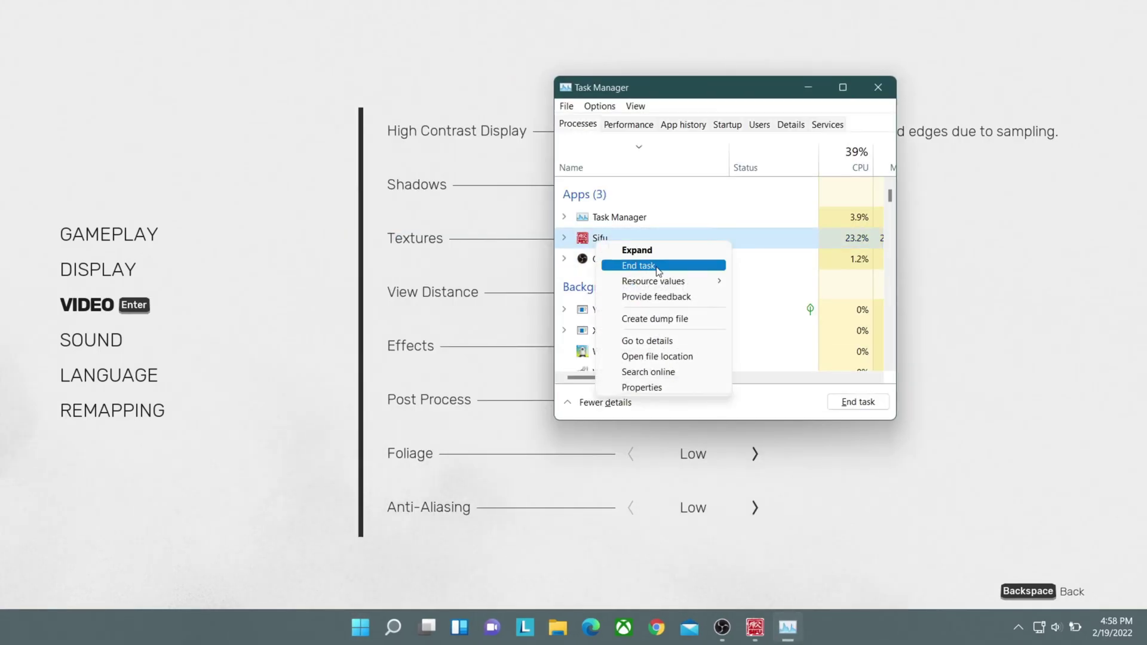
click(664, 342)
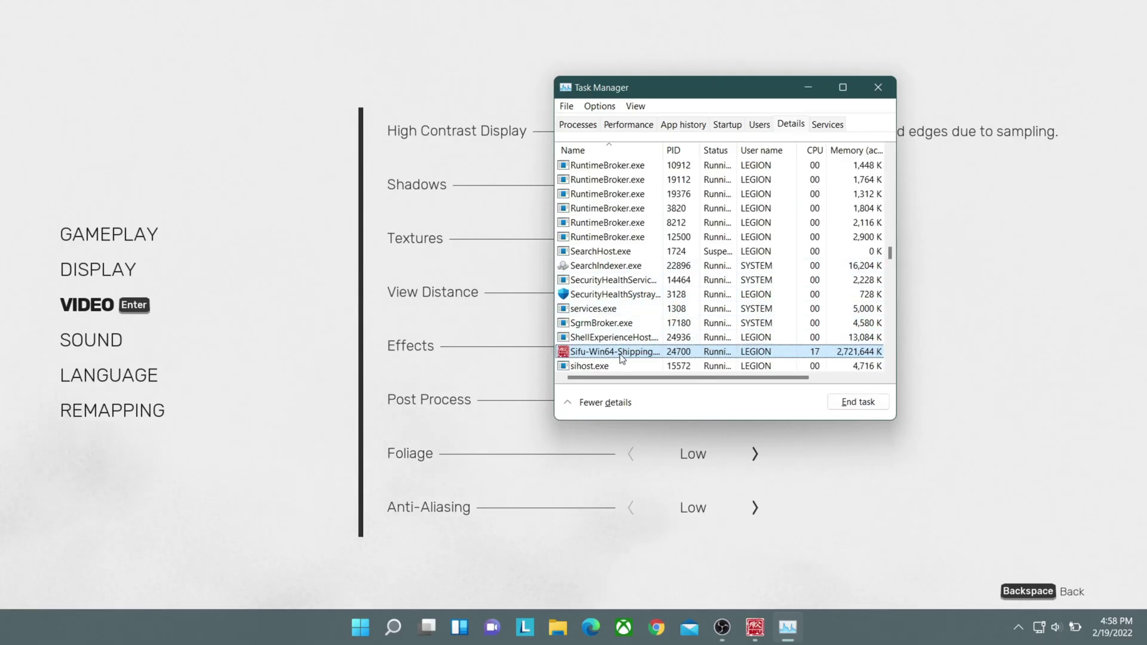
right_click(621, 352)
mouse_move(688, 416)
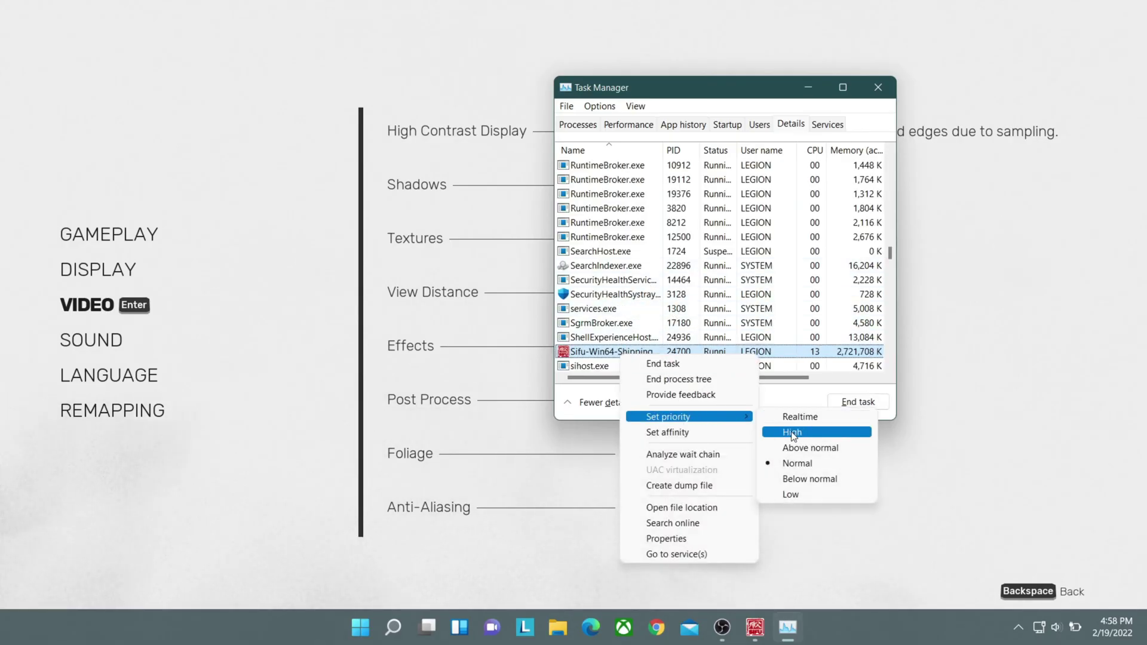
click(785, 433)
click(538, 333)
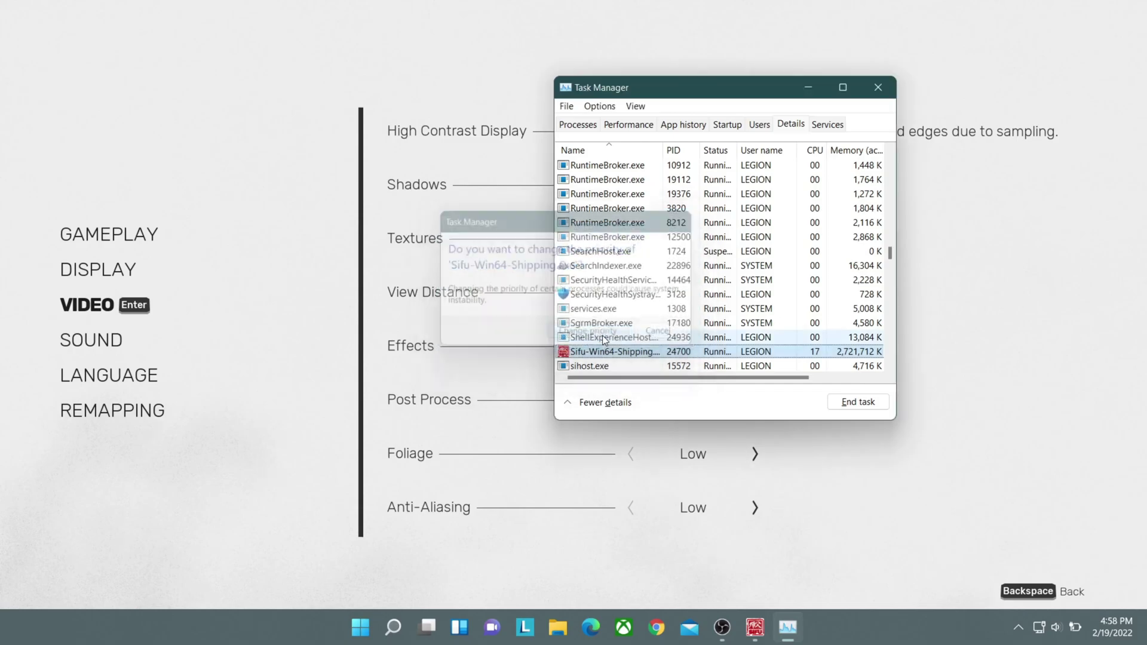
click(879, 87)
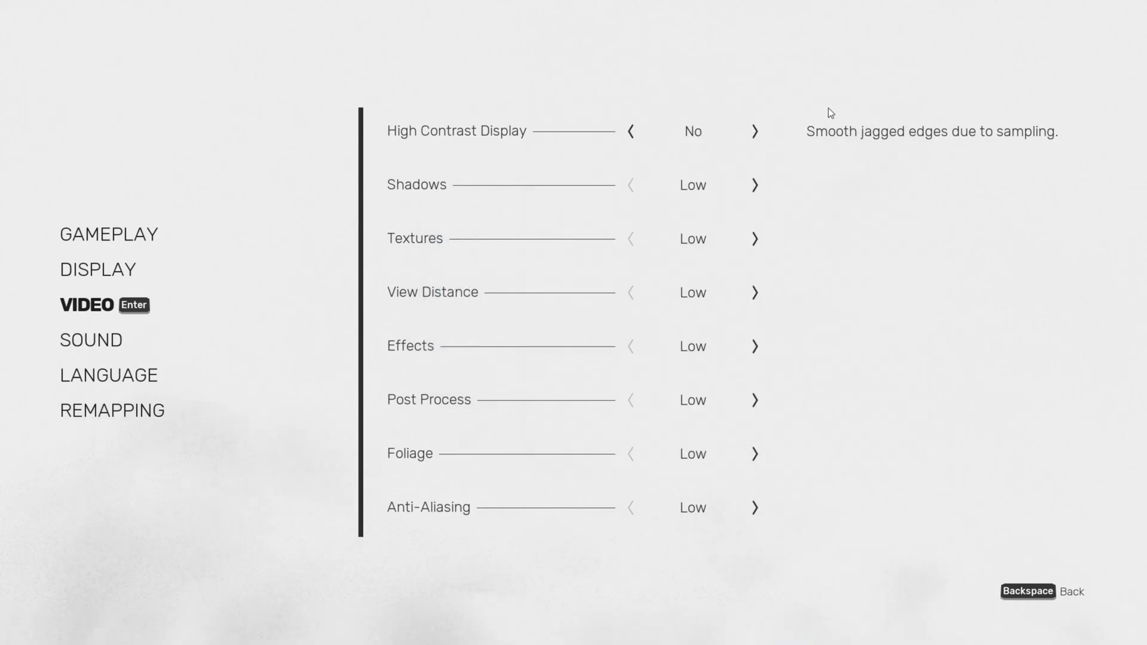
key(BackSpace)
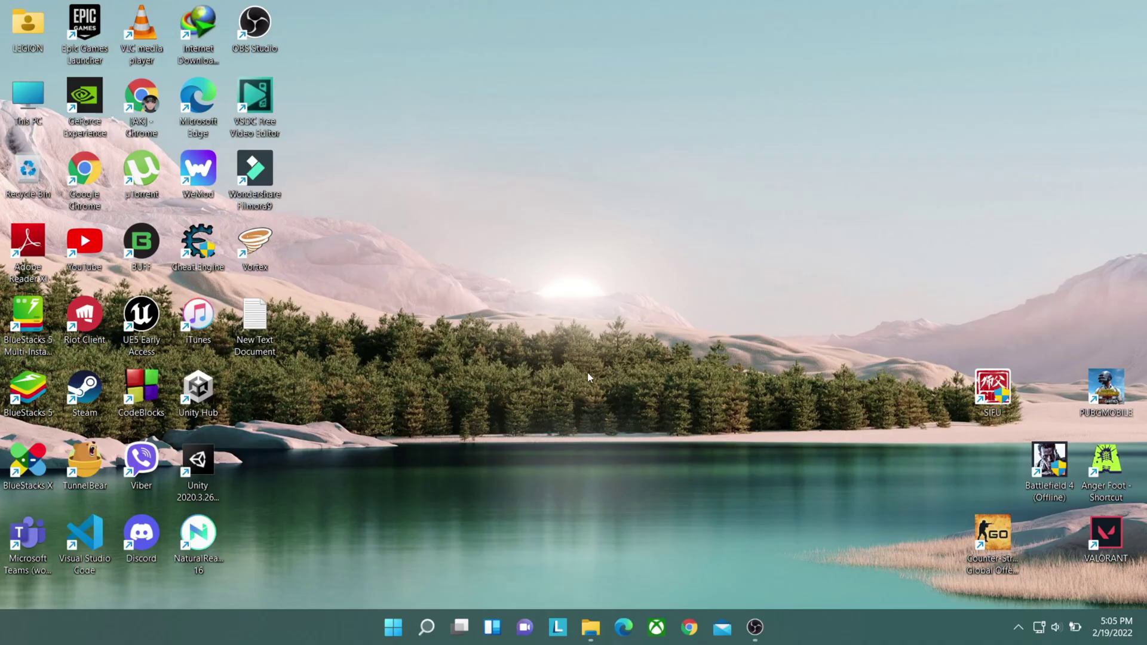
- From the LEGION folder, turn on 'Show hidden files, folders, and drives' in Folder Options
double_click(22, 42)
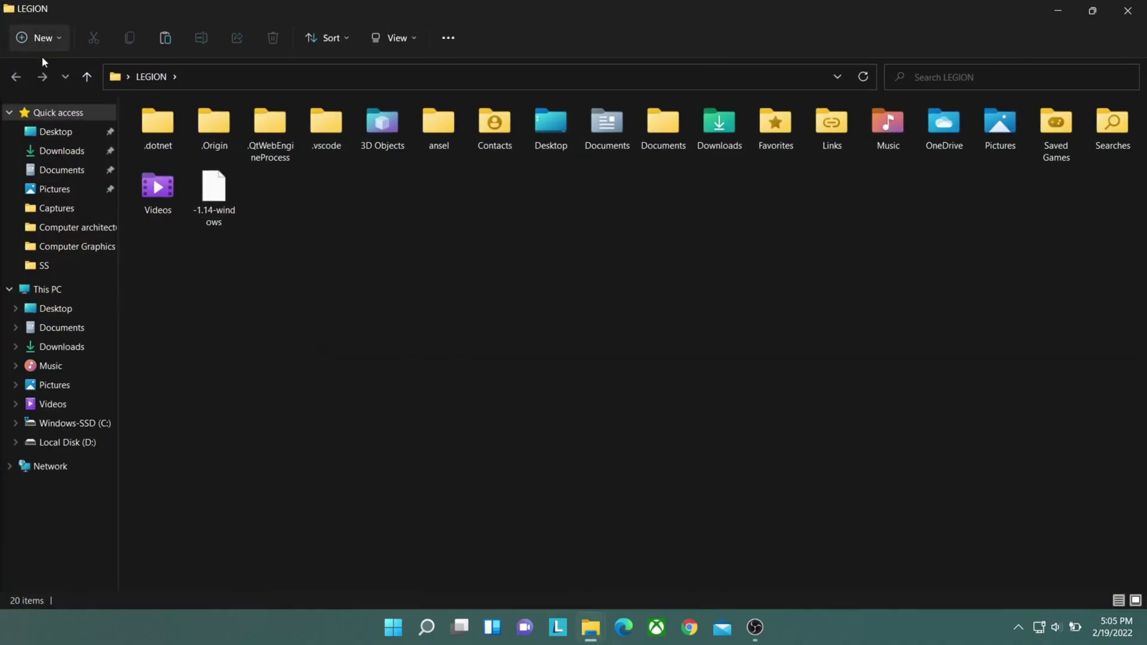
click(446, 42)
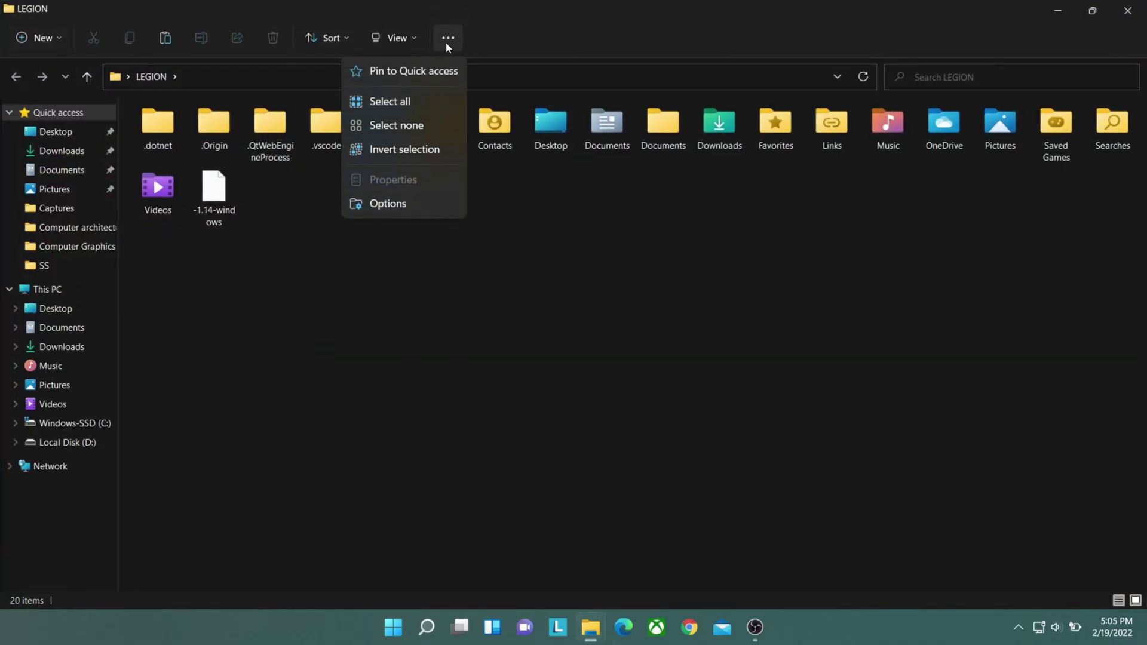
click(383, 204)
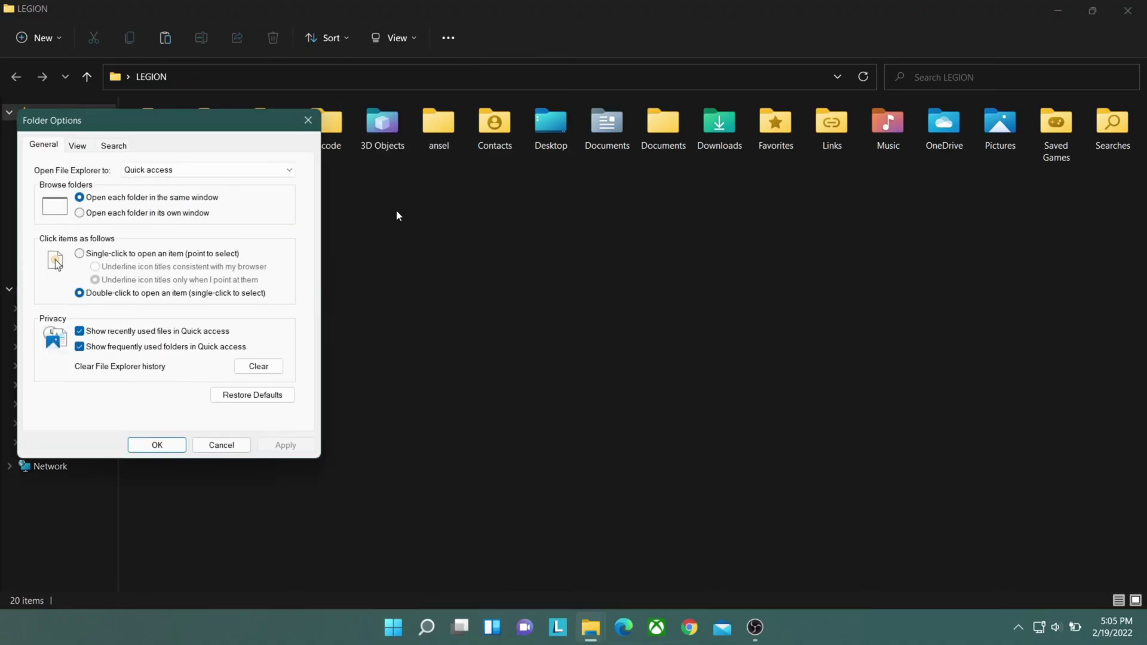
drag(125, 116, 514, 118)
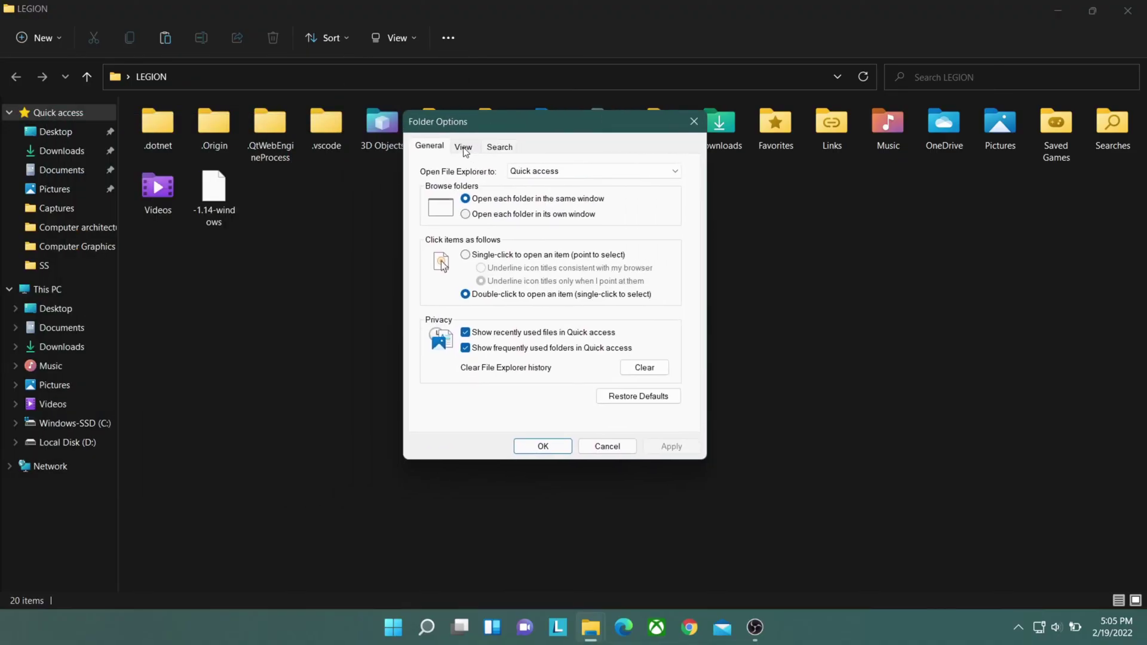
click(464, 148)
click(458, 357)
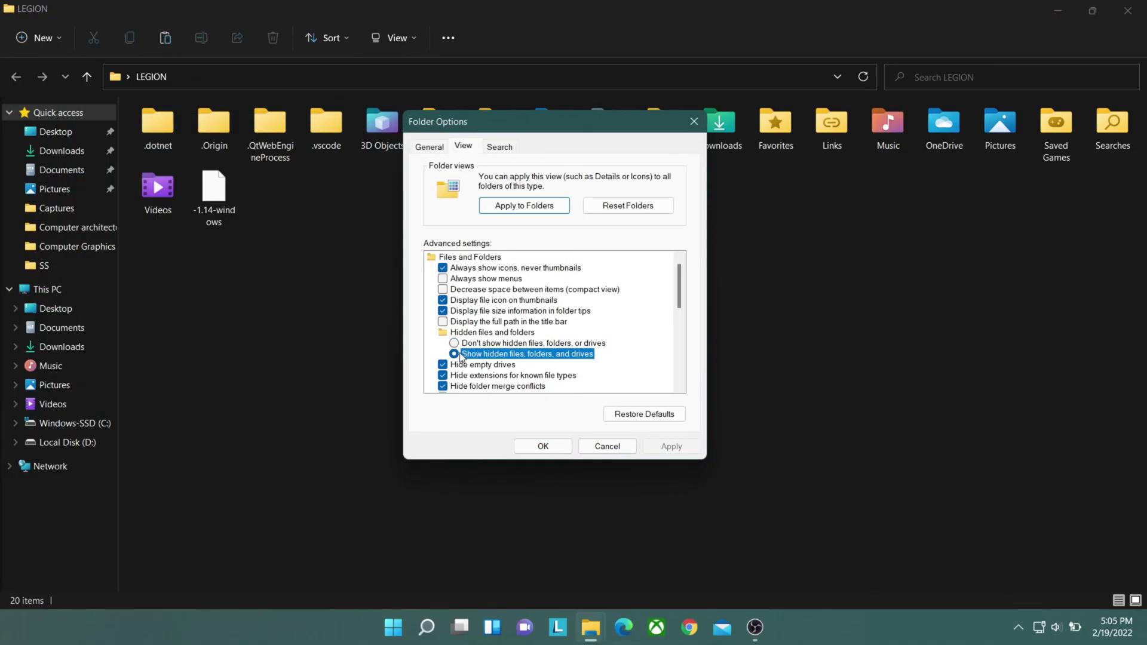
click(672, 447)
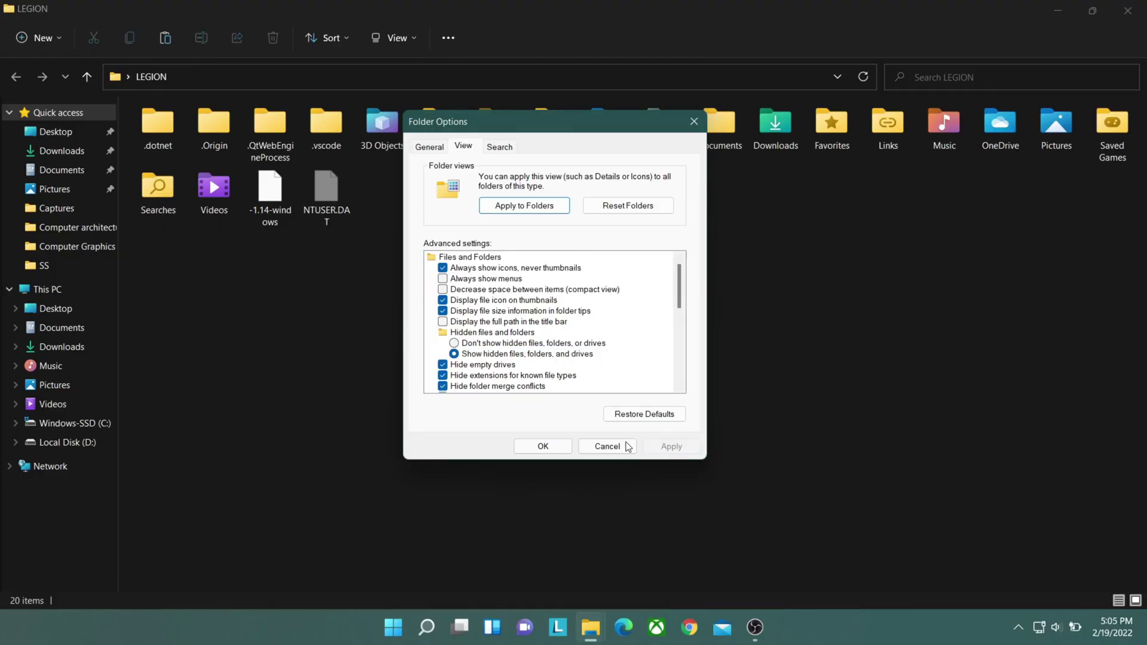
click(542, 446)
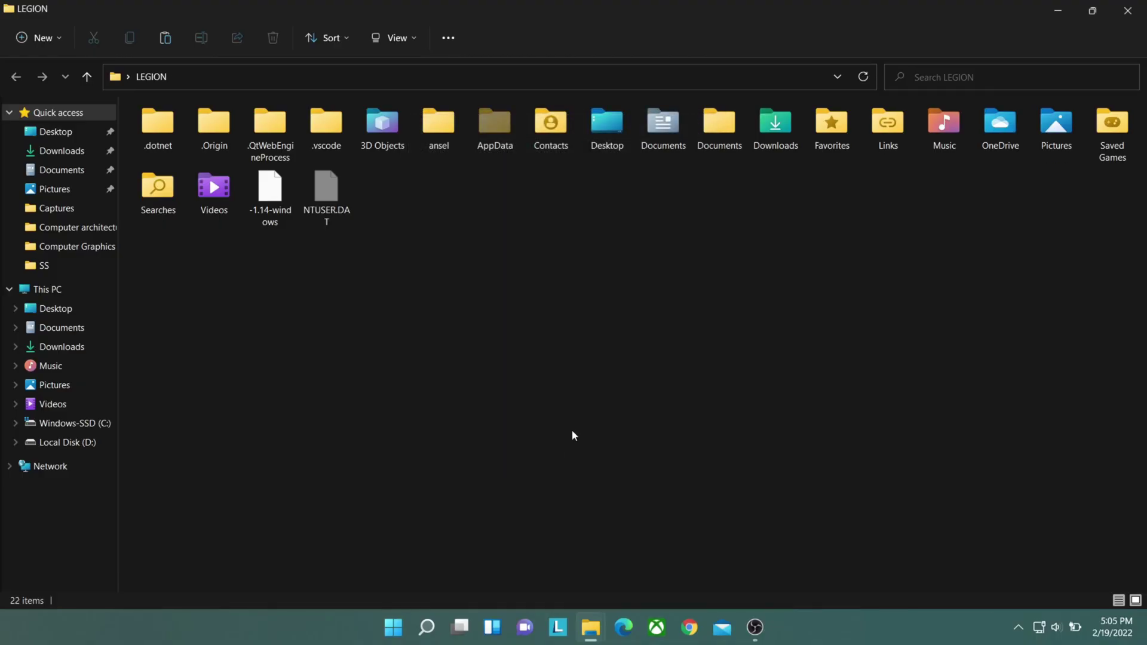
- Navigate through AppData, Local, Sifu, Saved and Config into the WindowsNoEditor folder
double_click(499, 136)
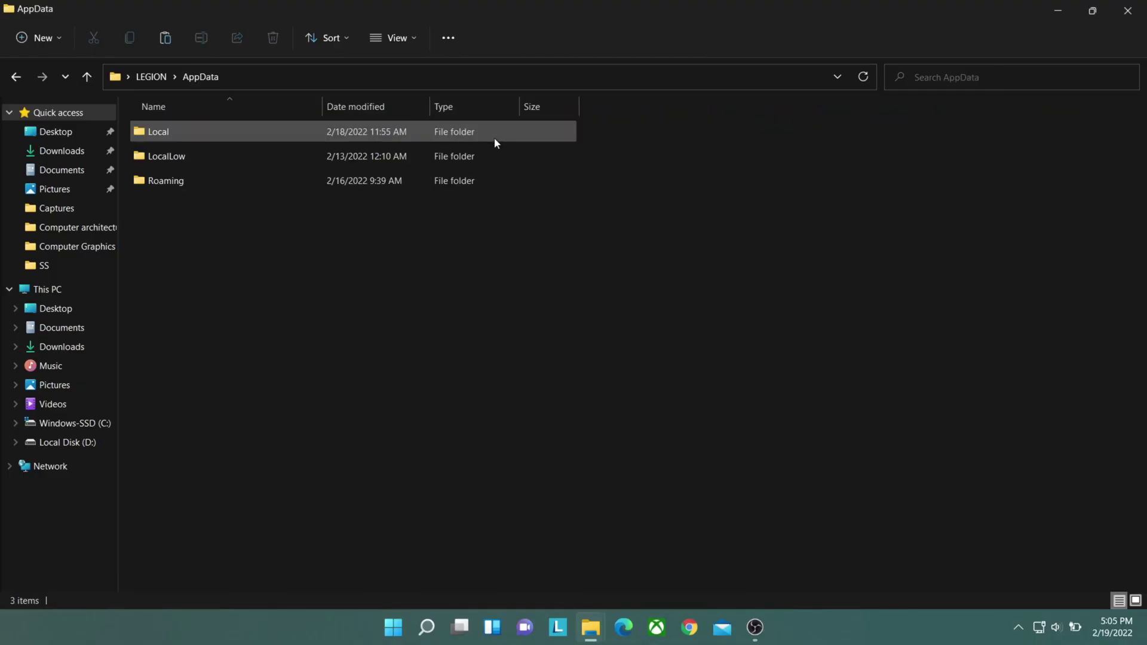
double_click(158, 138)
scroll(193, 392, down, 4)
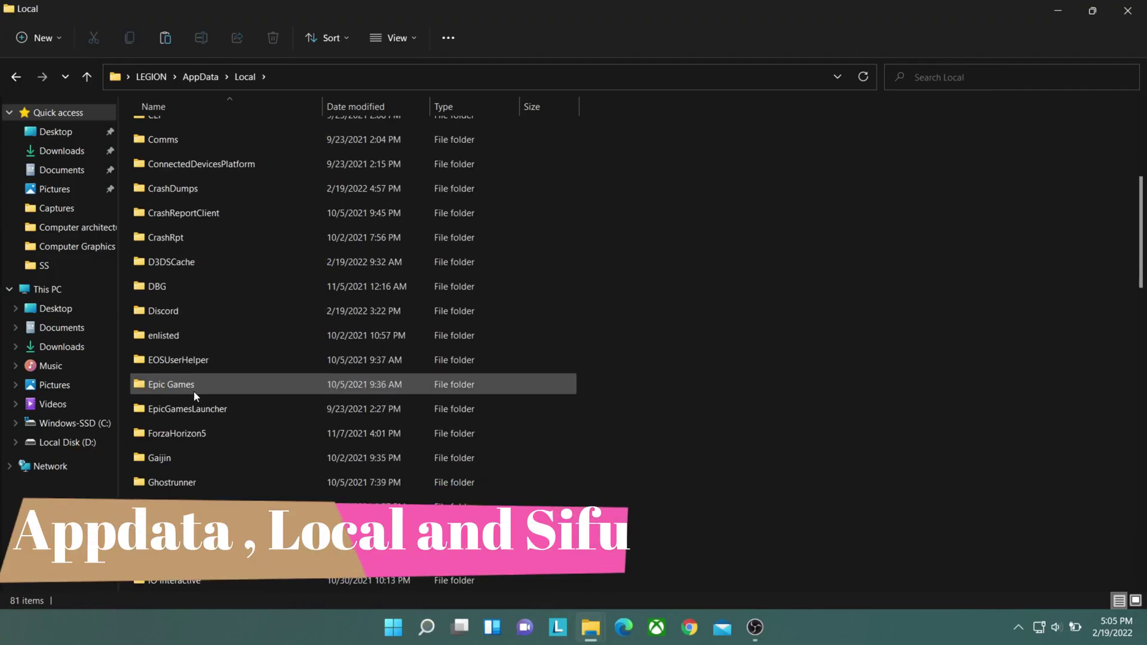
scroll(193, 392, down, 4)
scroll(215, 384, down, 1)
scroll(233, 382, down, 3)
scroll(242, 388, down, 2)
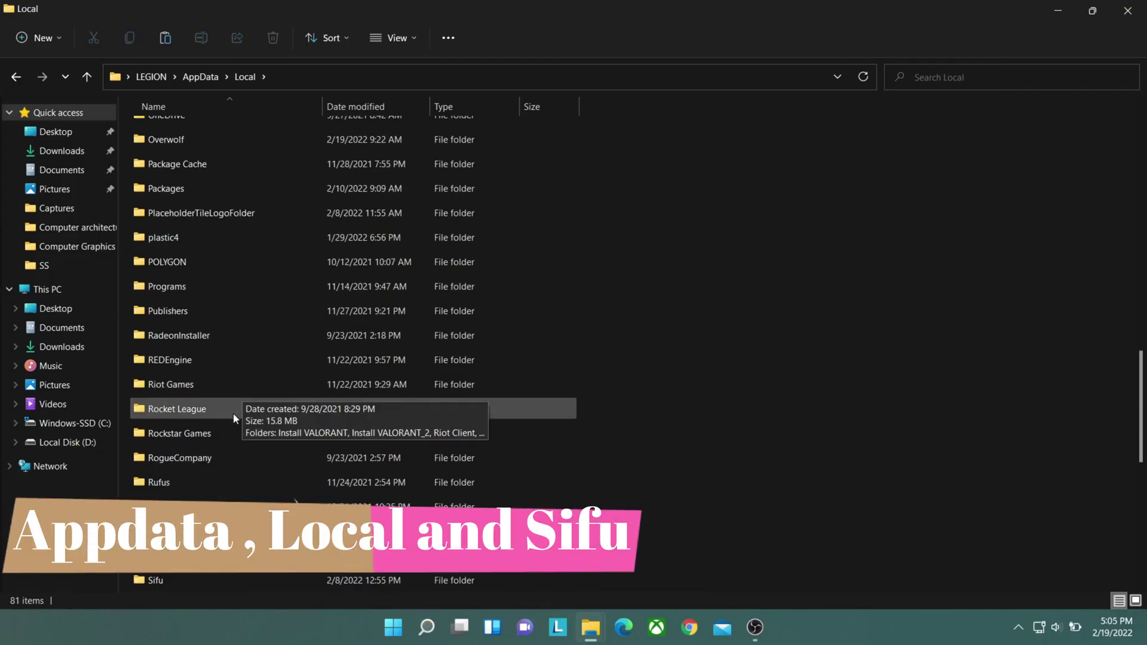
double_click(165, 585)
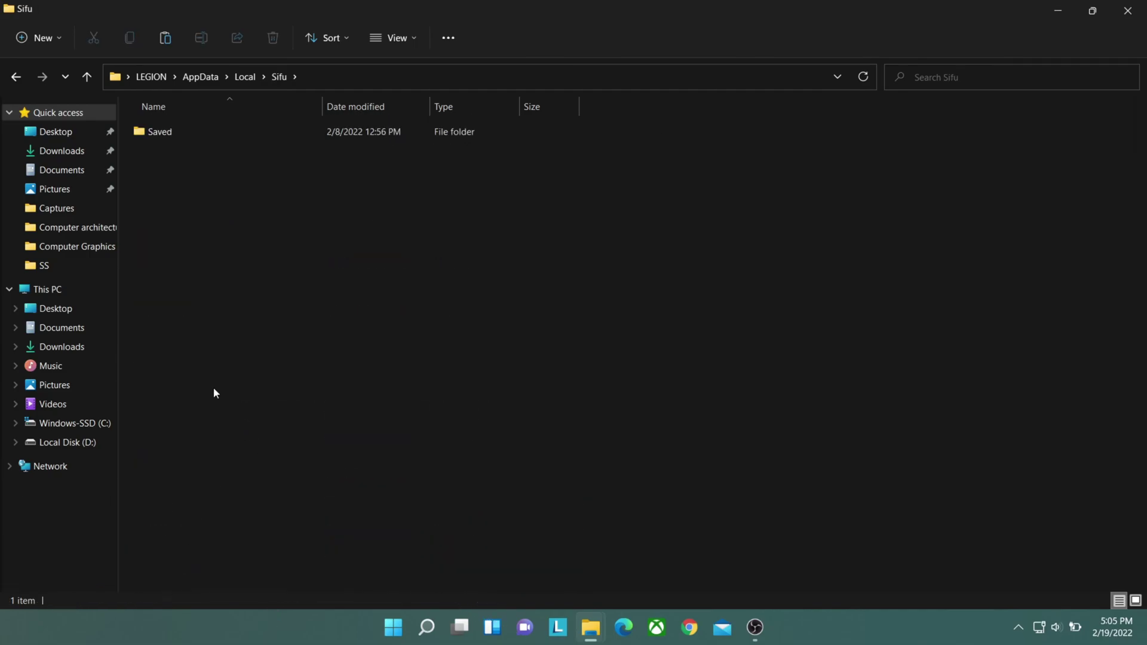
double_click(159, 135)
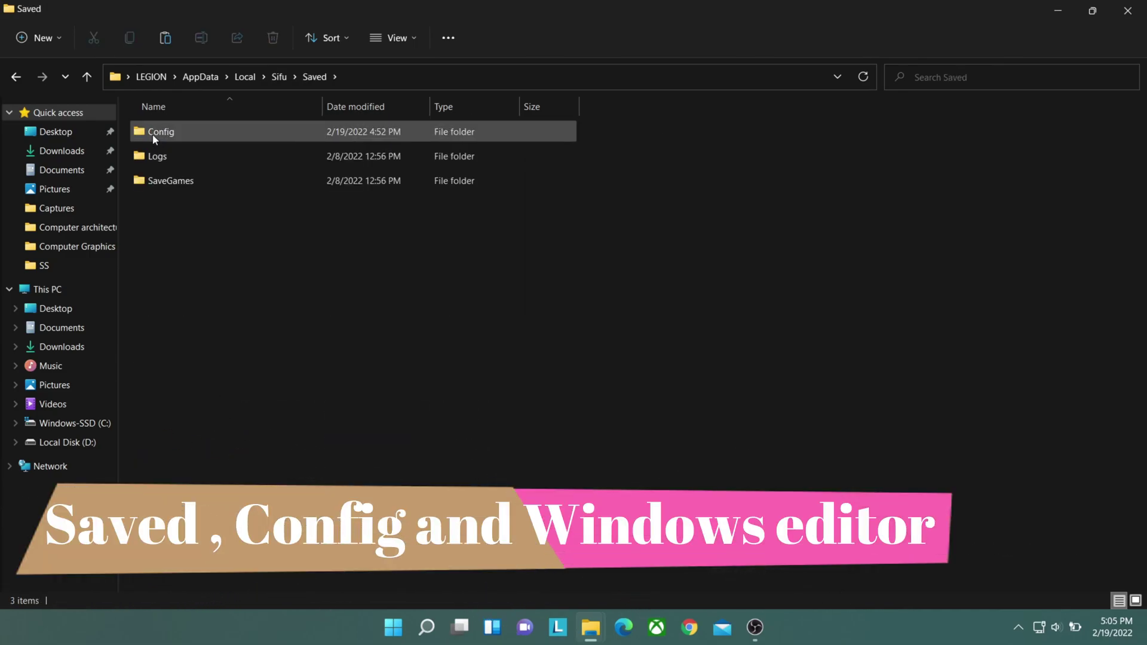
double_click(155, 136)
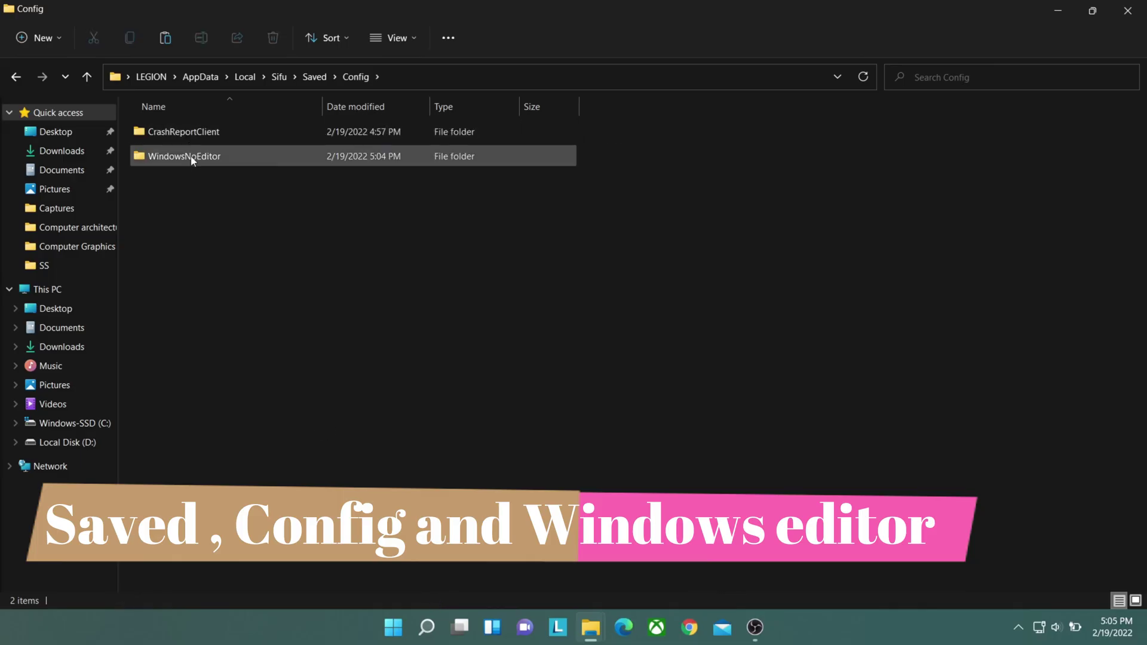
double_click(192, 158)
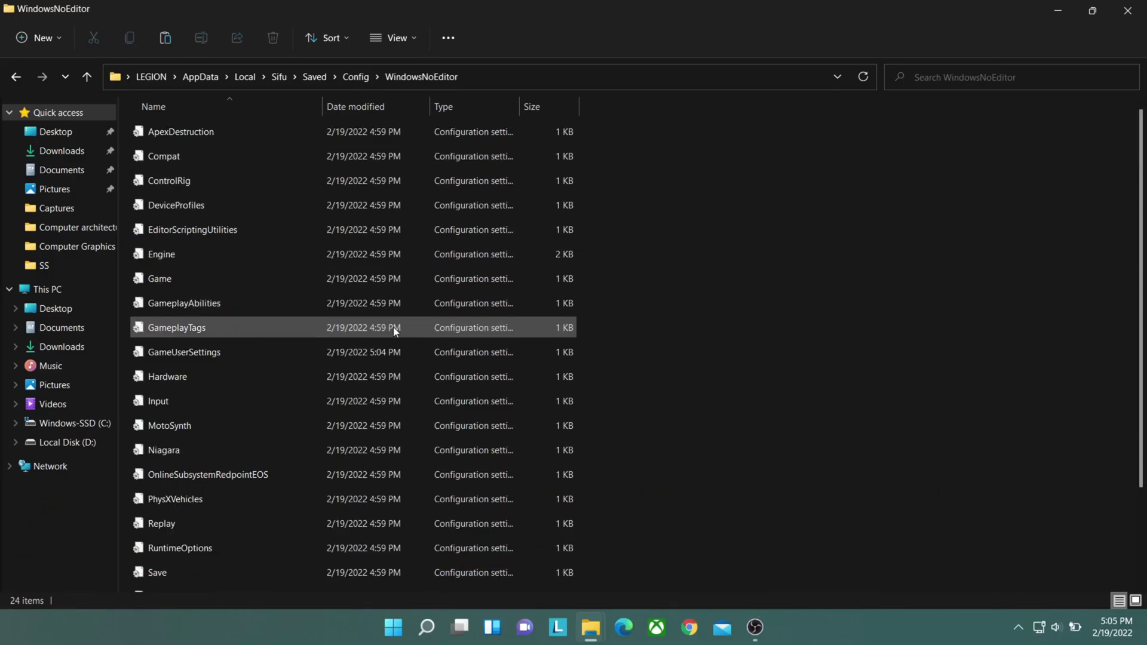
- Copy GameUserSettings and create a new folder named backup in WindowsNoEditor
right_click(185, 352)
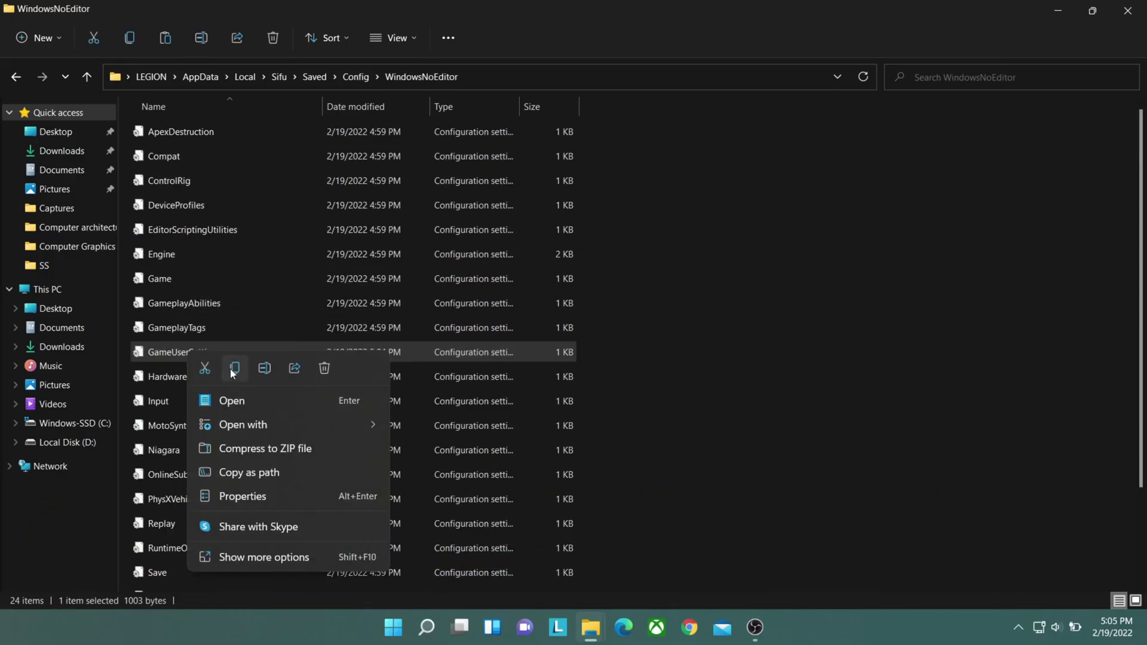
click(236, 371)
right_click(717, 208)
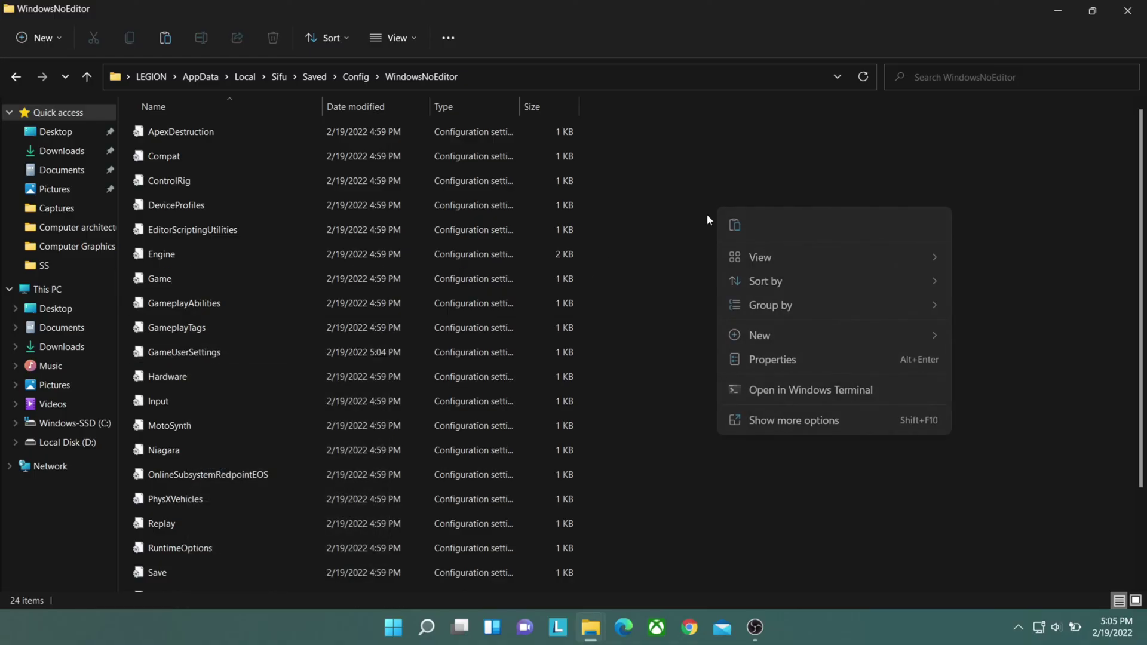
click(770, 422)
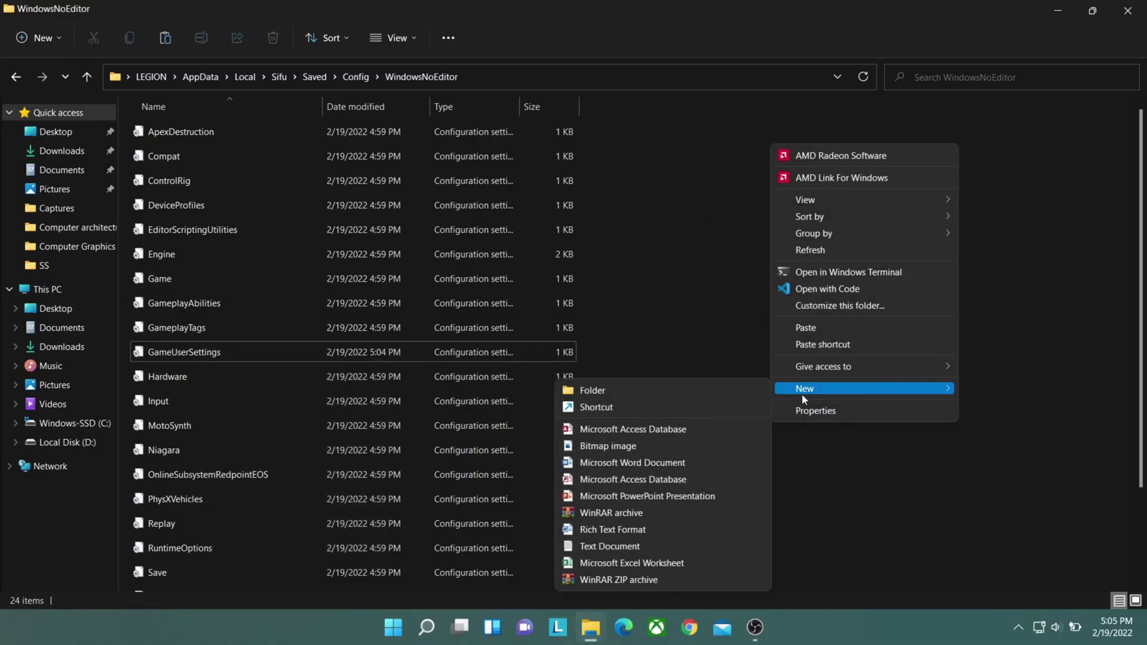
click(626, 386)
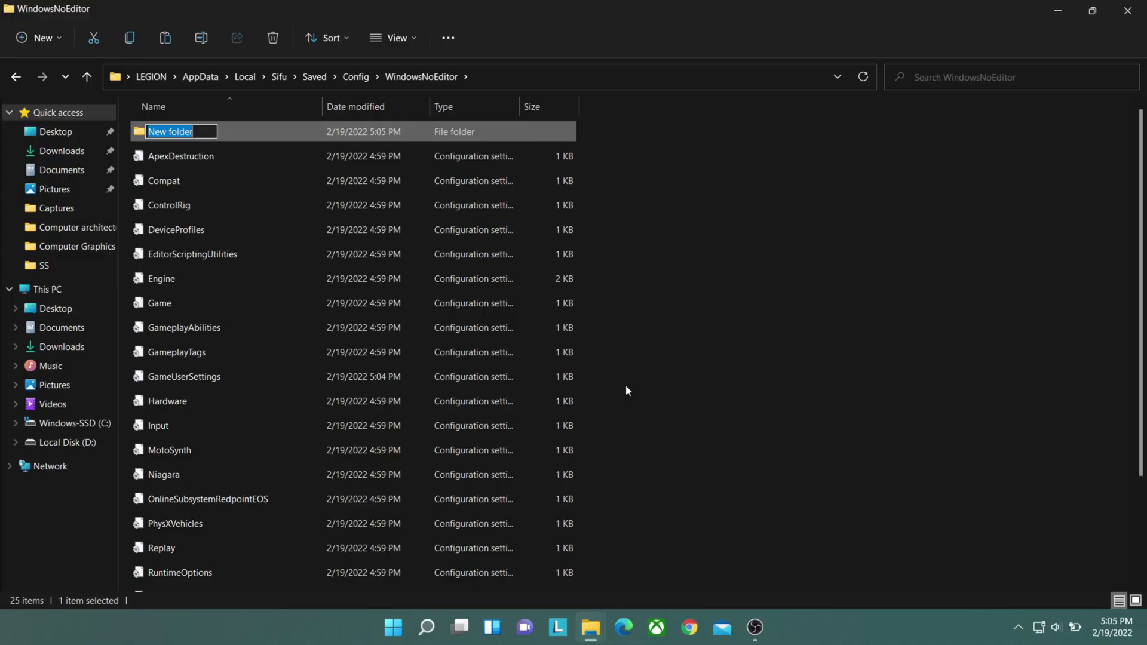
text(backup)
key(Return)
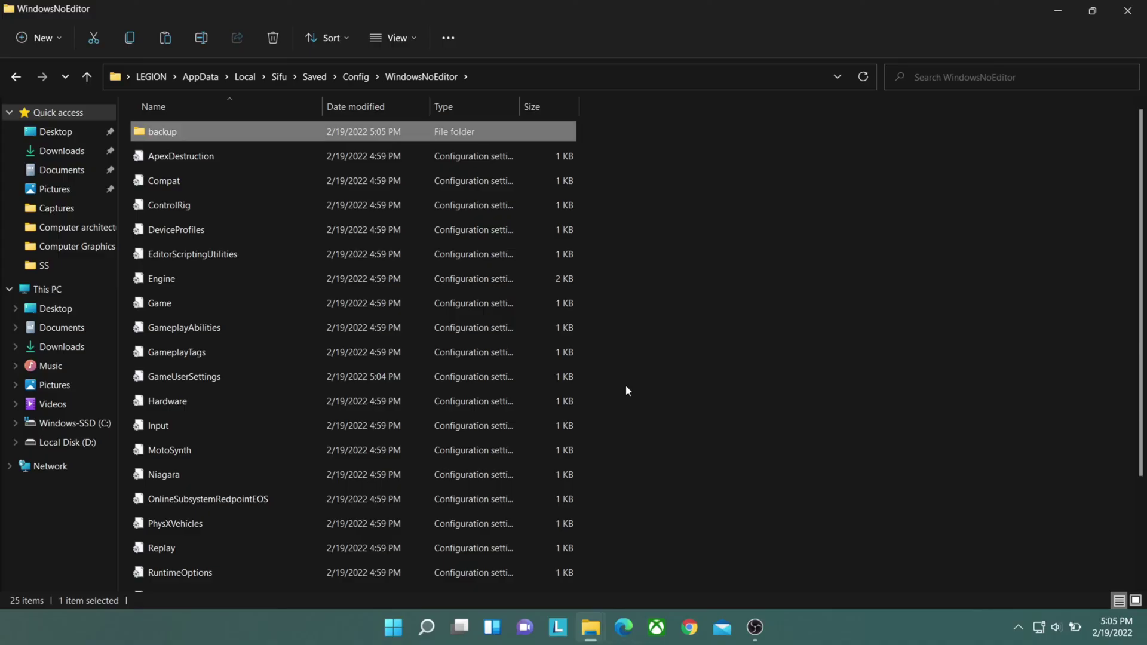
- Paste the GameUserSettings copy into backup and return to WindowsNoEditor
key(Return)
right_click(507, 307)
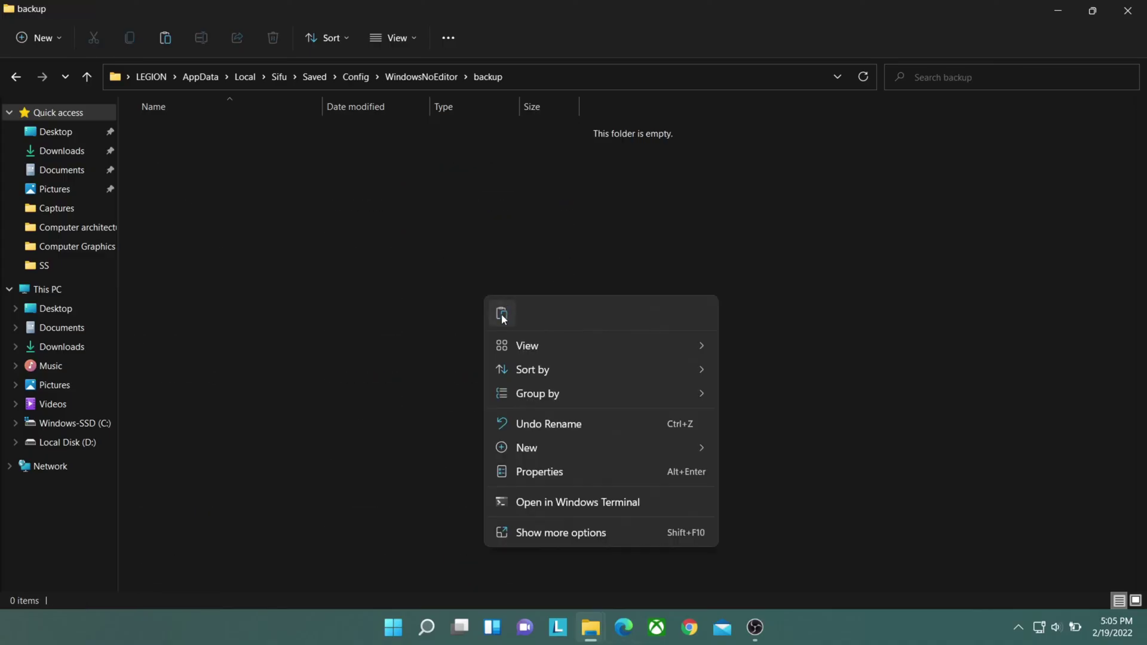
click(501, 314)
click(15, 76)
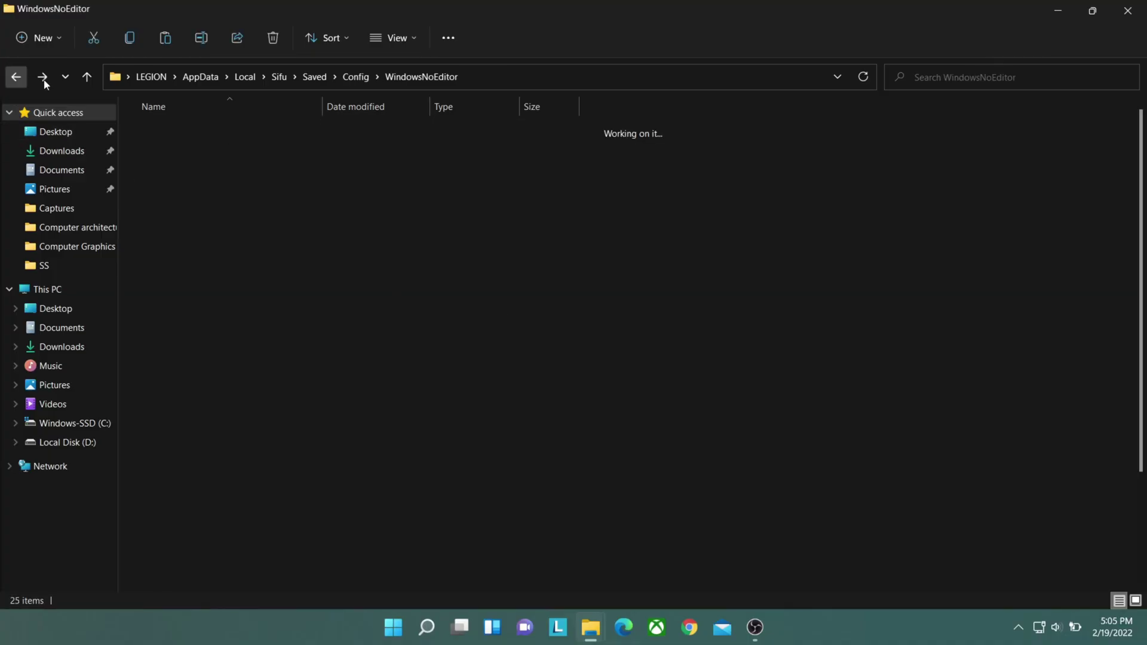
scroll(420, 337, down, 2)
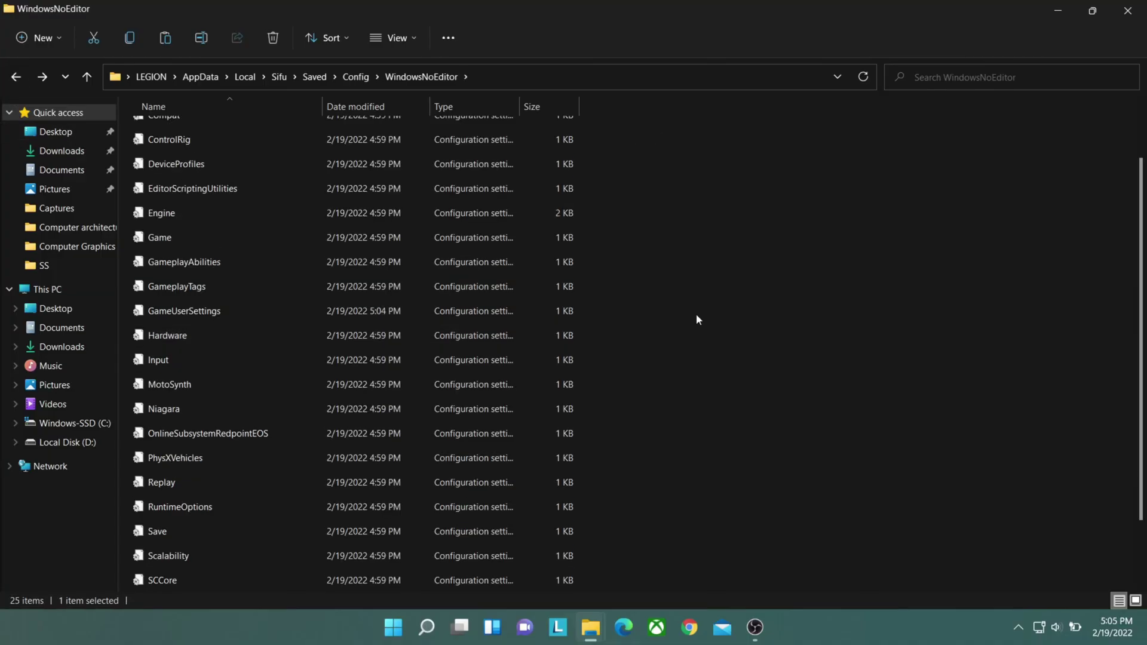
- Open the GameUserSettings file in Notepad for editing
double_click(183, 316)
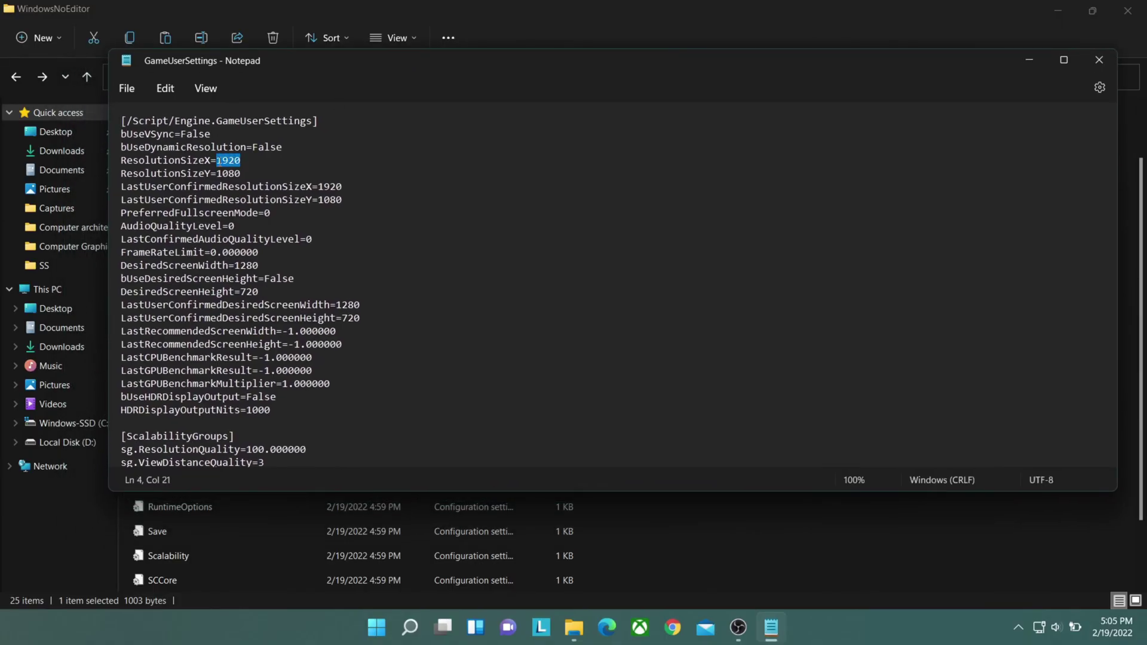
text(1)
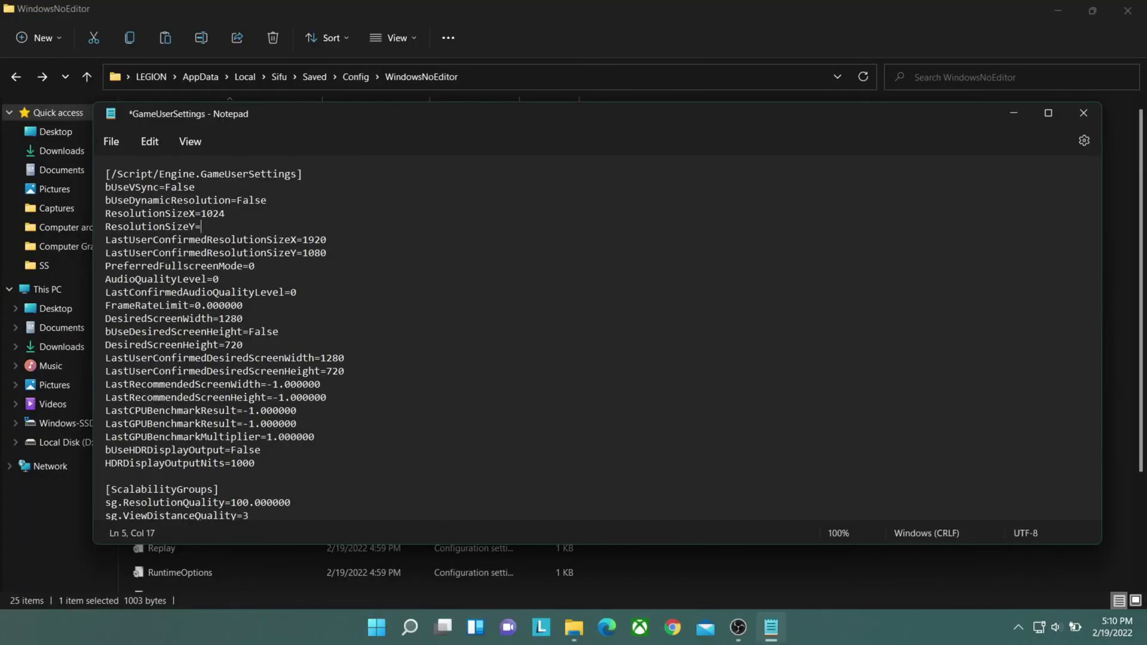
text(720)
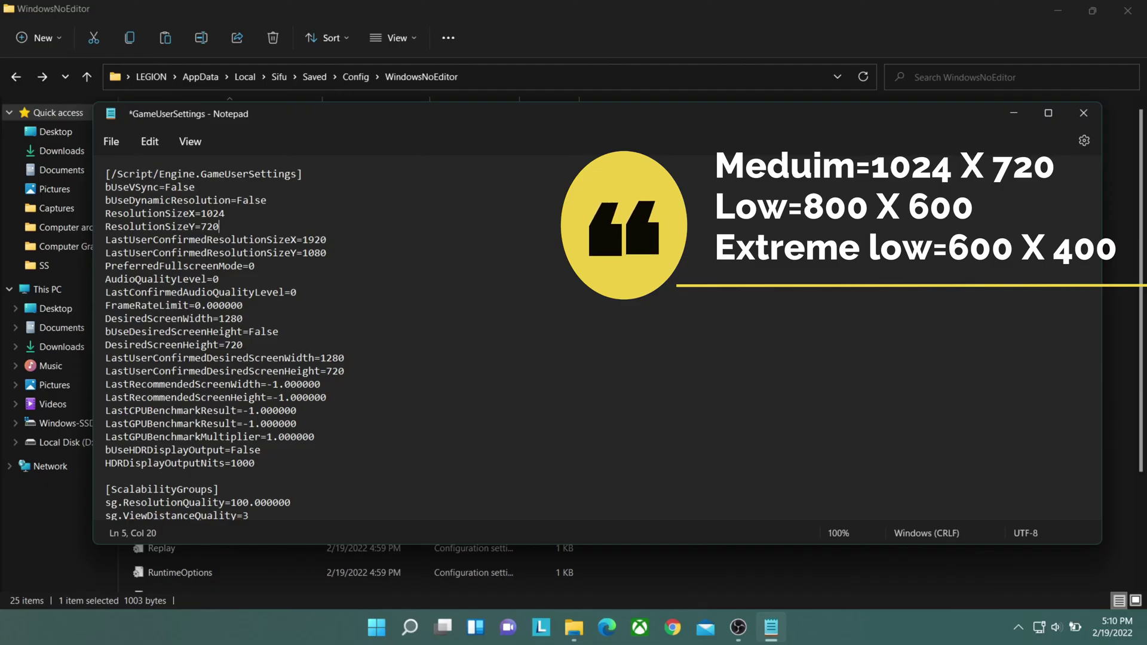
scroll(303, 339, down, 1)
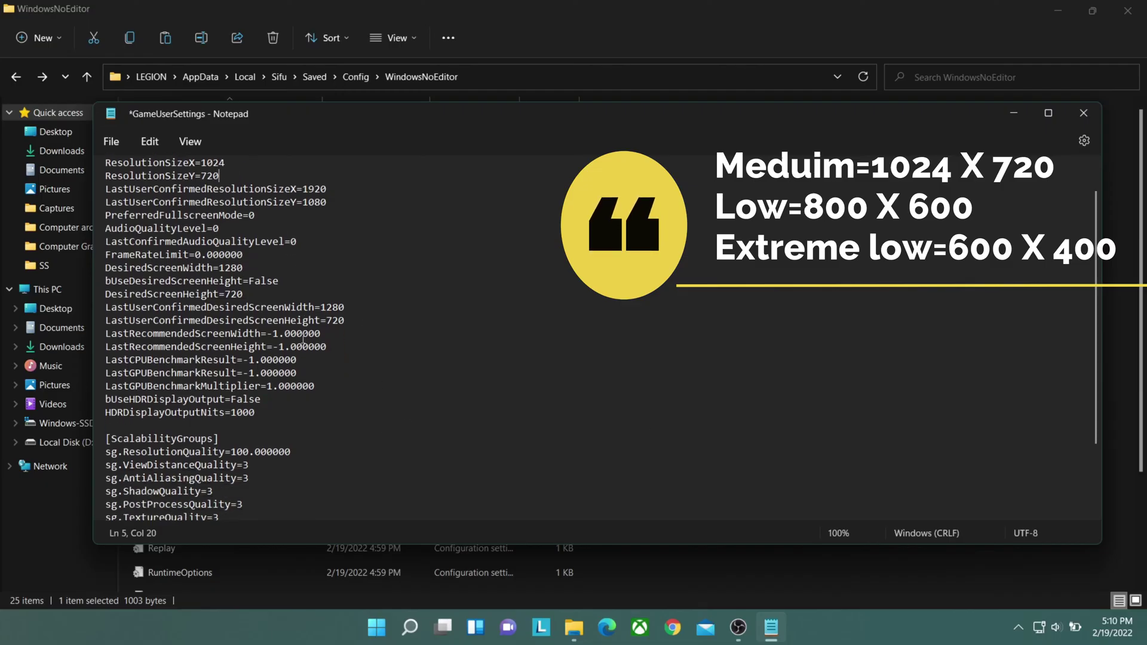
scroll(291, 347, down, 1)
scroll(287, 352, down, 2)
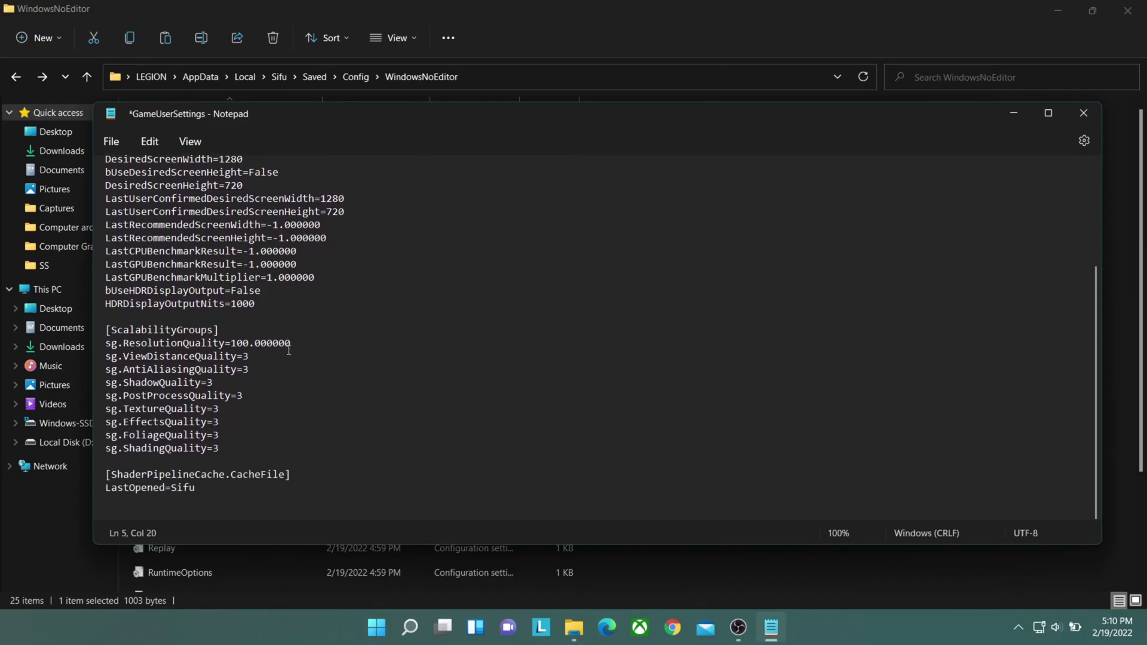
- Change ResolutionQuality from 100 to 40, save GameUserSettings, and close Notepad and Explorer
drag(291, 344, 232, 343)
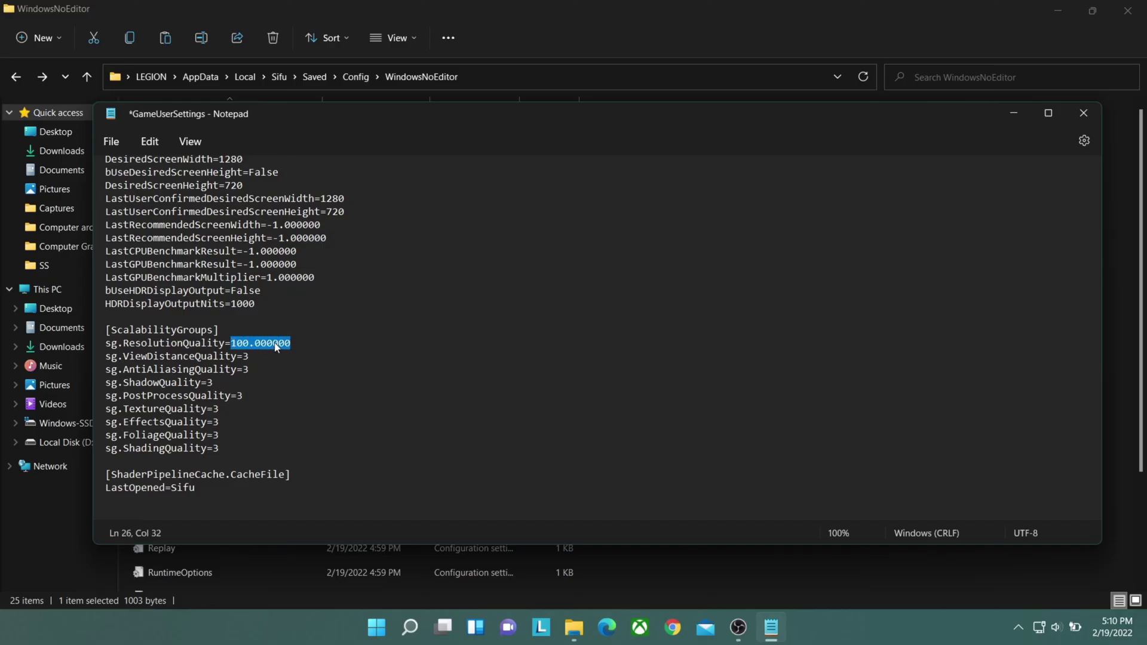
text(40)
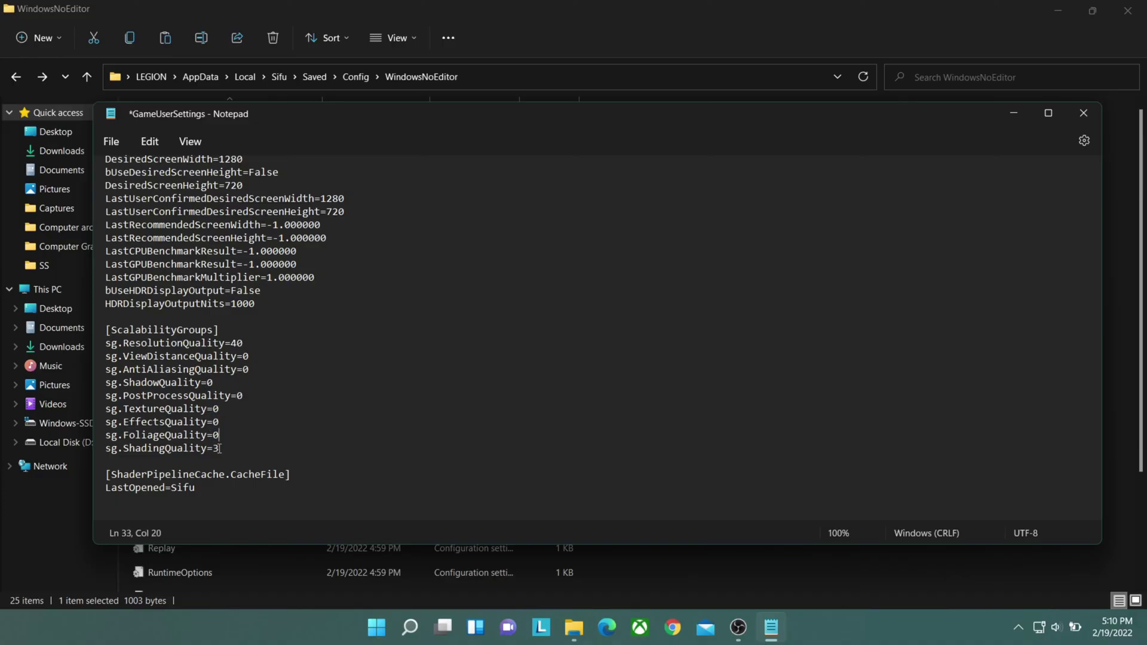
click(111, 141)
click(124, 243)
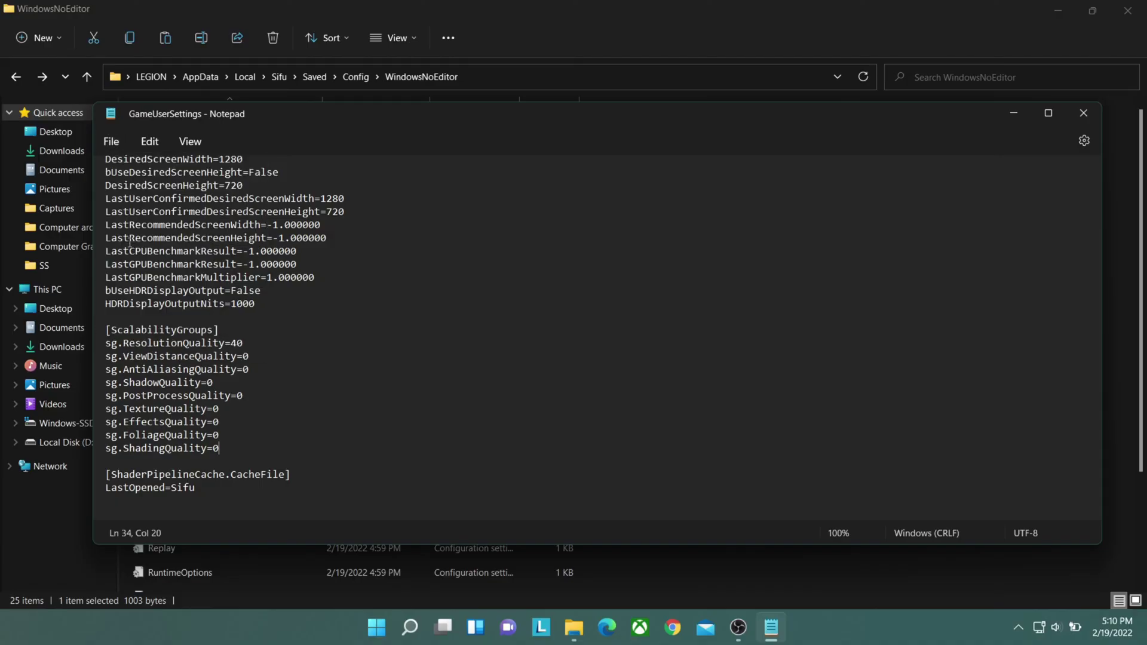
click(1083, 115)
click(1129, 10)
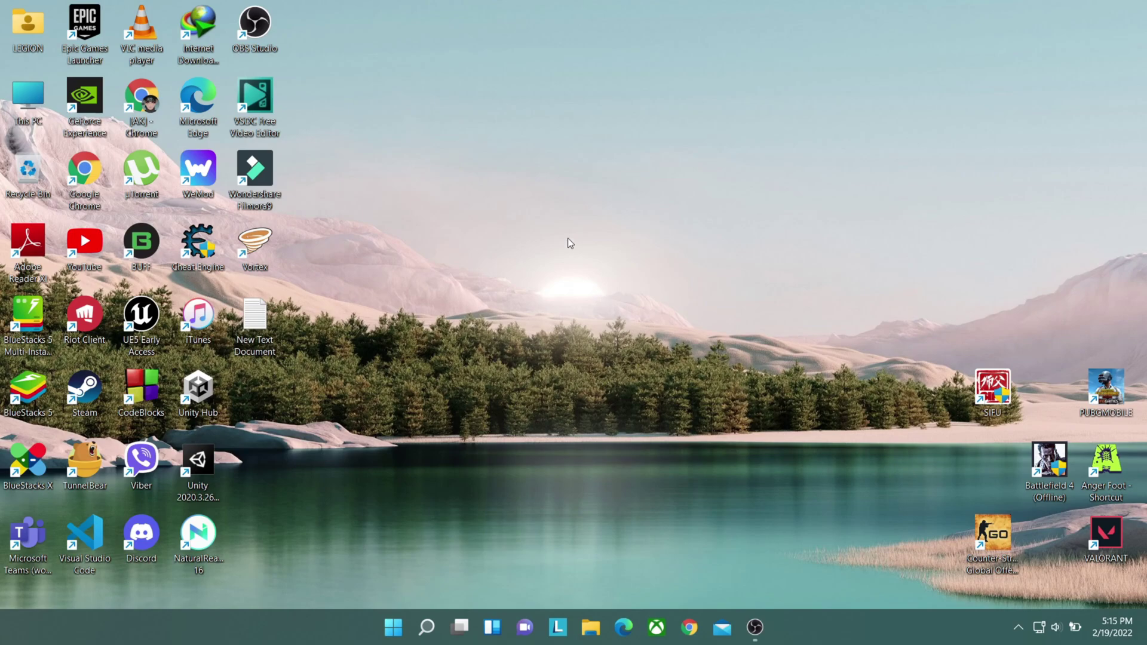
- Refresh the Windows 11 desktop
right_click(568, 238)
click(627, 341)
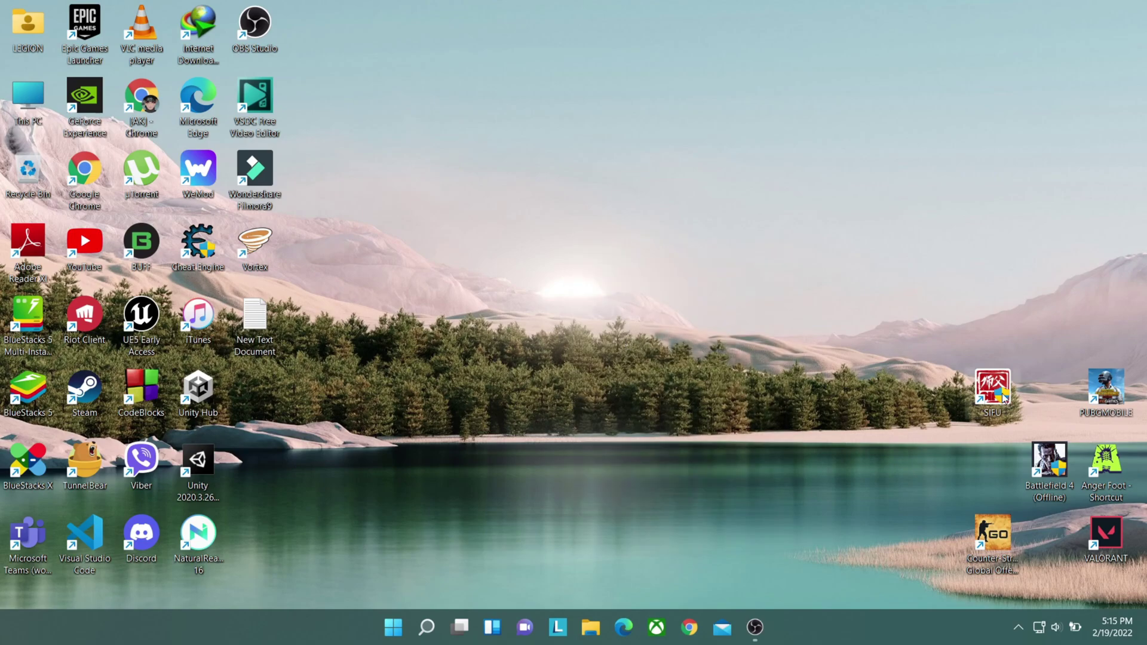